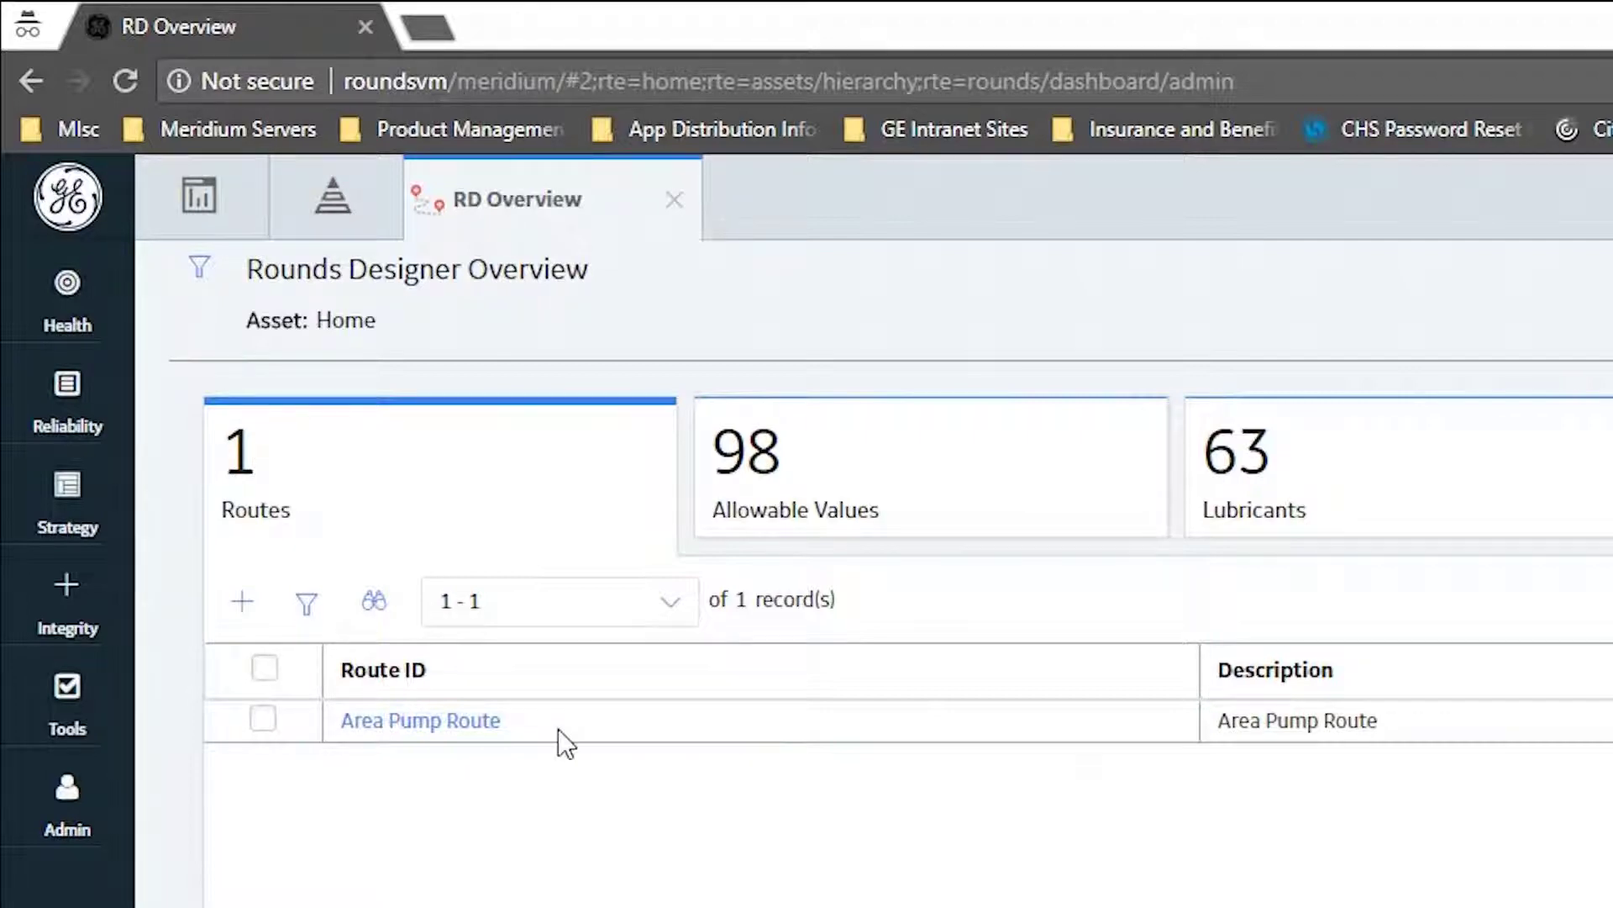
# Step: Open the Health menu to list modules such as Rounds Data Collection and Rounds Designer
pyautogui.click(66, 289)
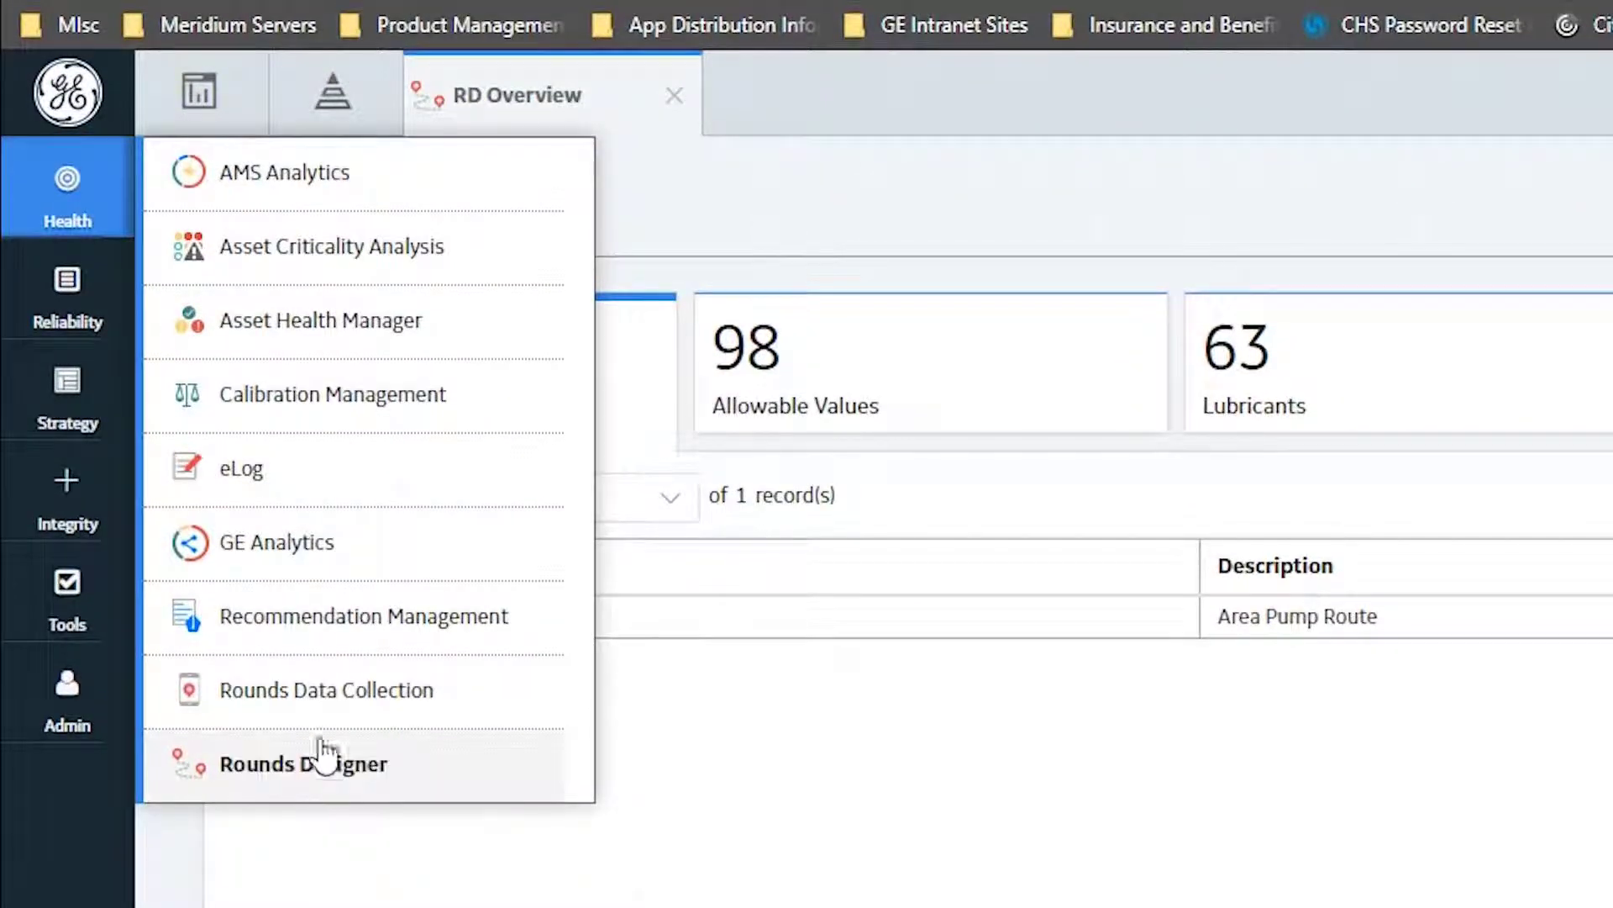
# Step: Open Rounds Data Collection and list the overdue items, showing Area Pump Route at 0% complete
pyautogui.click(326, 756)
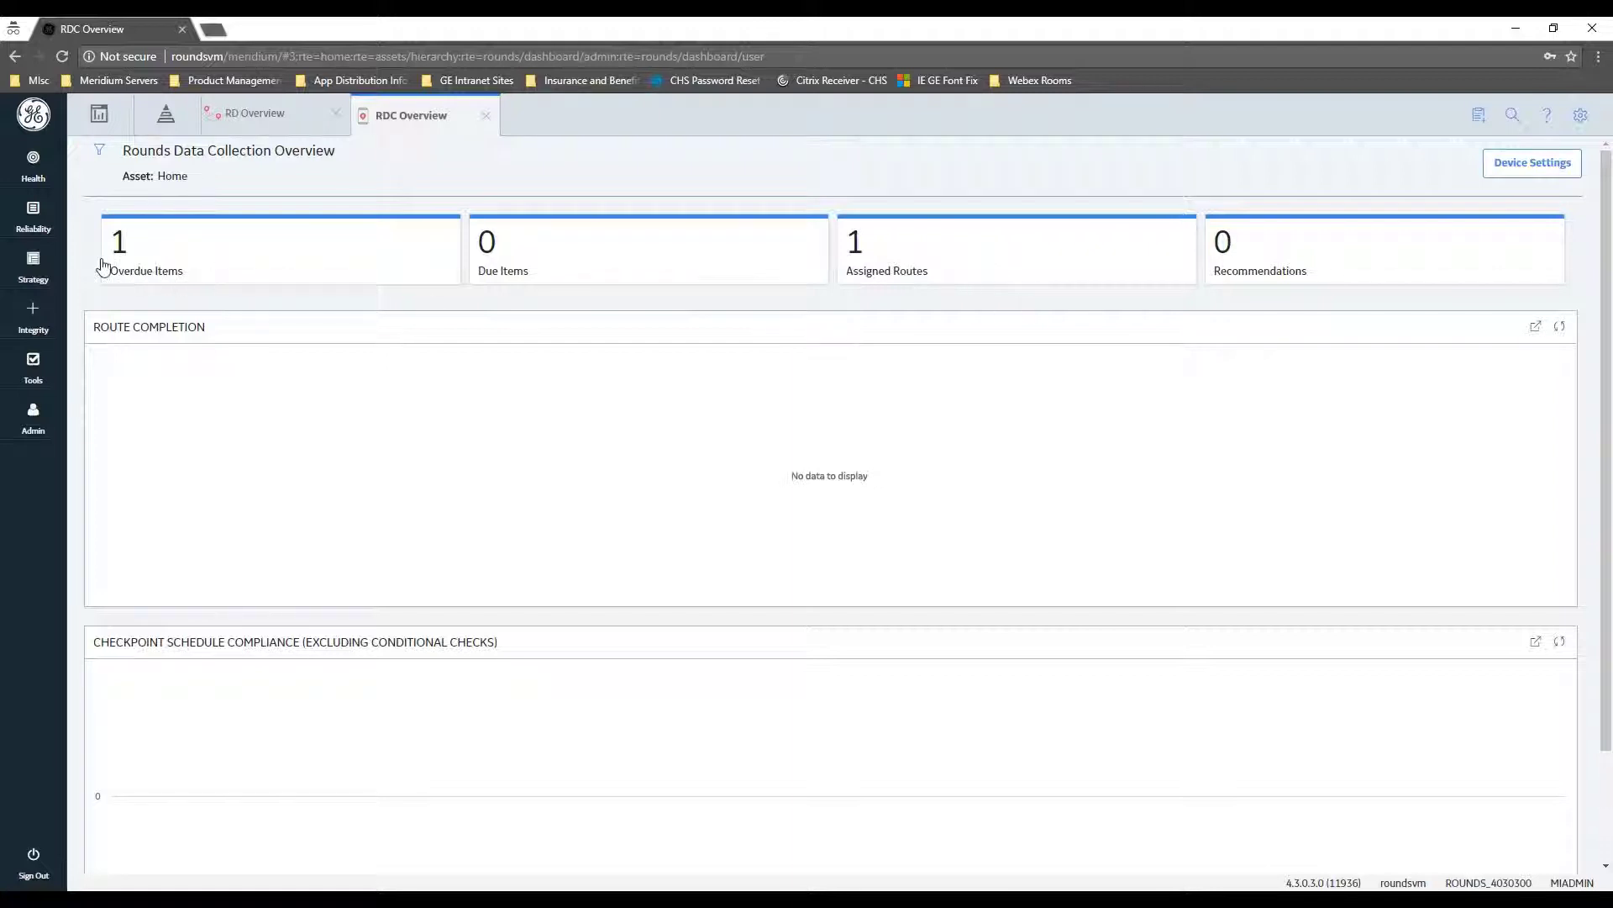
pyautogui.click(205, 246)
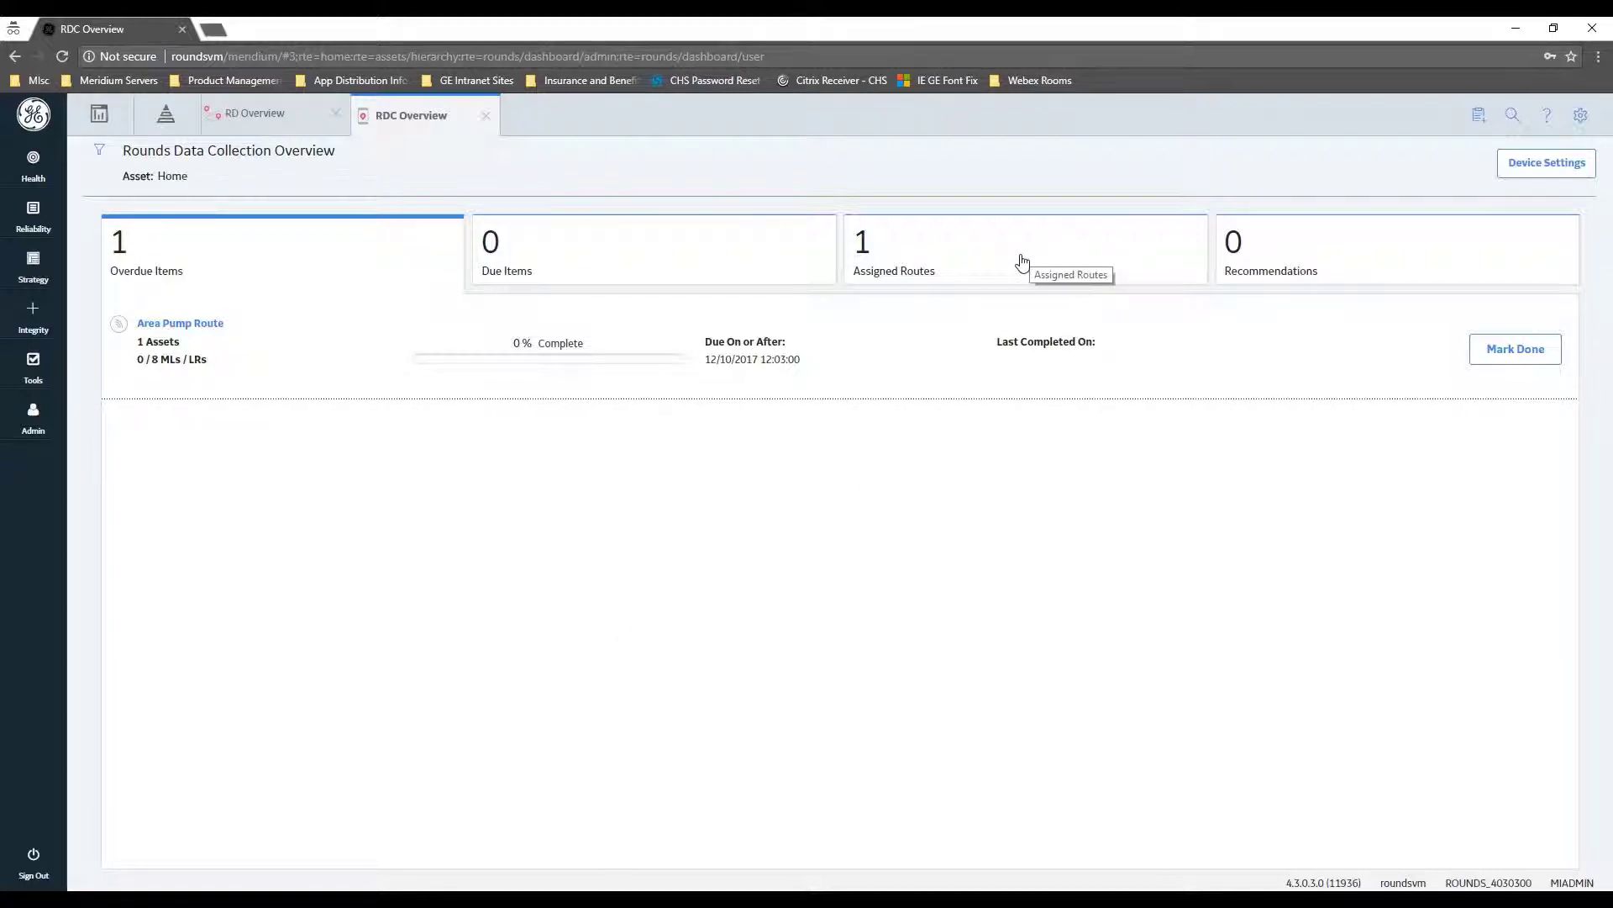
# Step: Select the assigned Area Pump Route and enable off-line access for it
pyautogui.click(1022, 262)
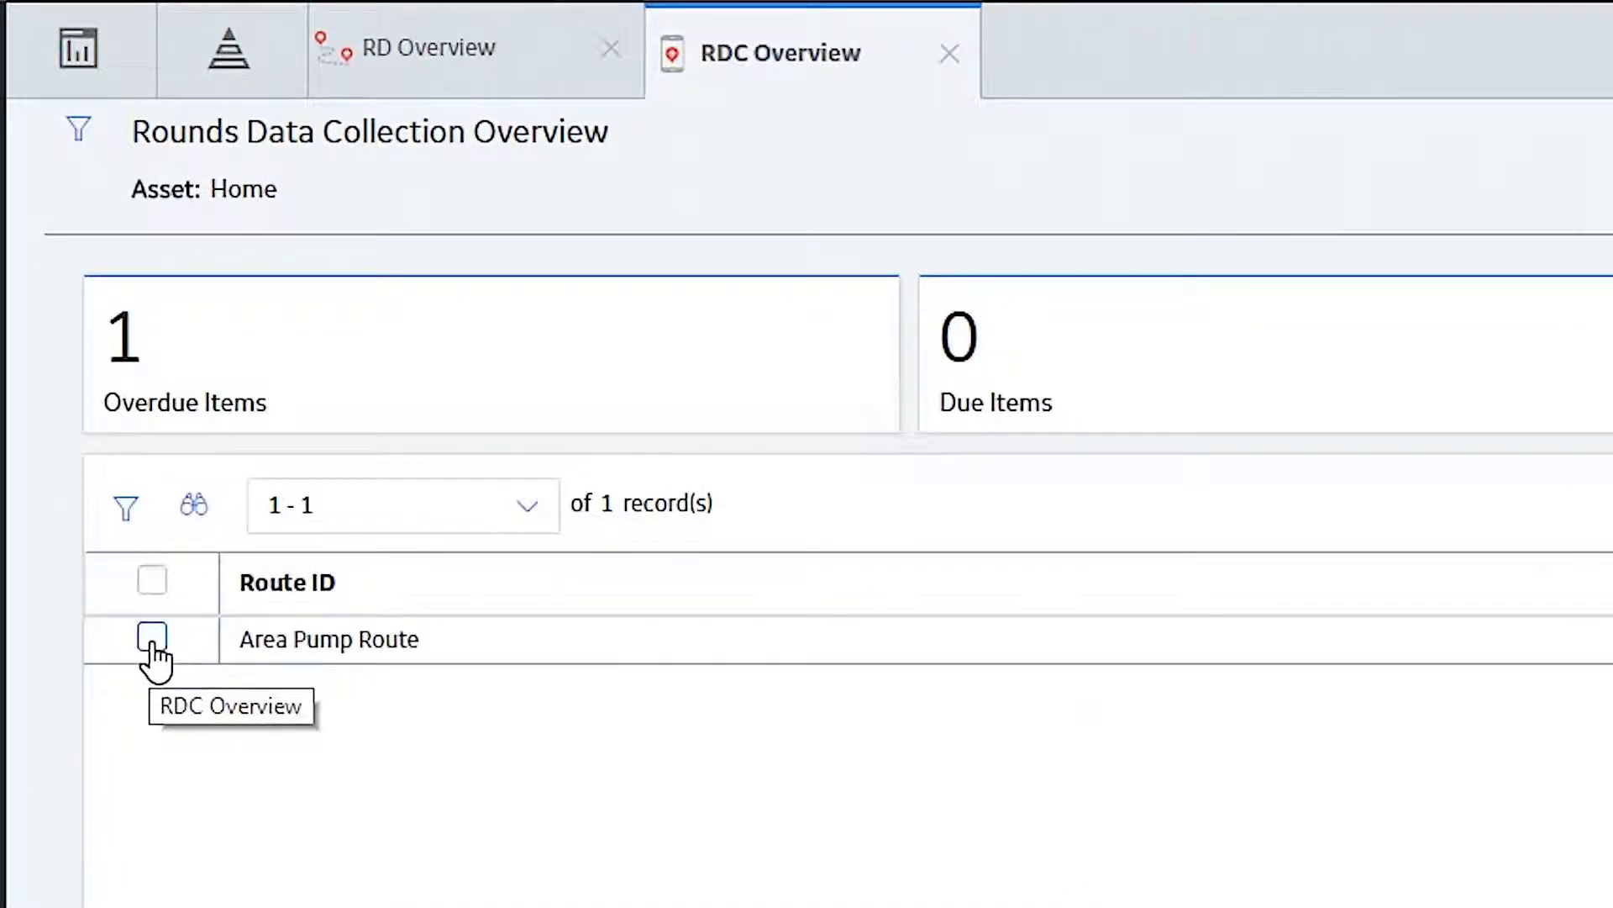
pyautogui.click(152, 639)
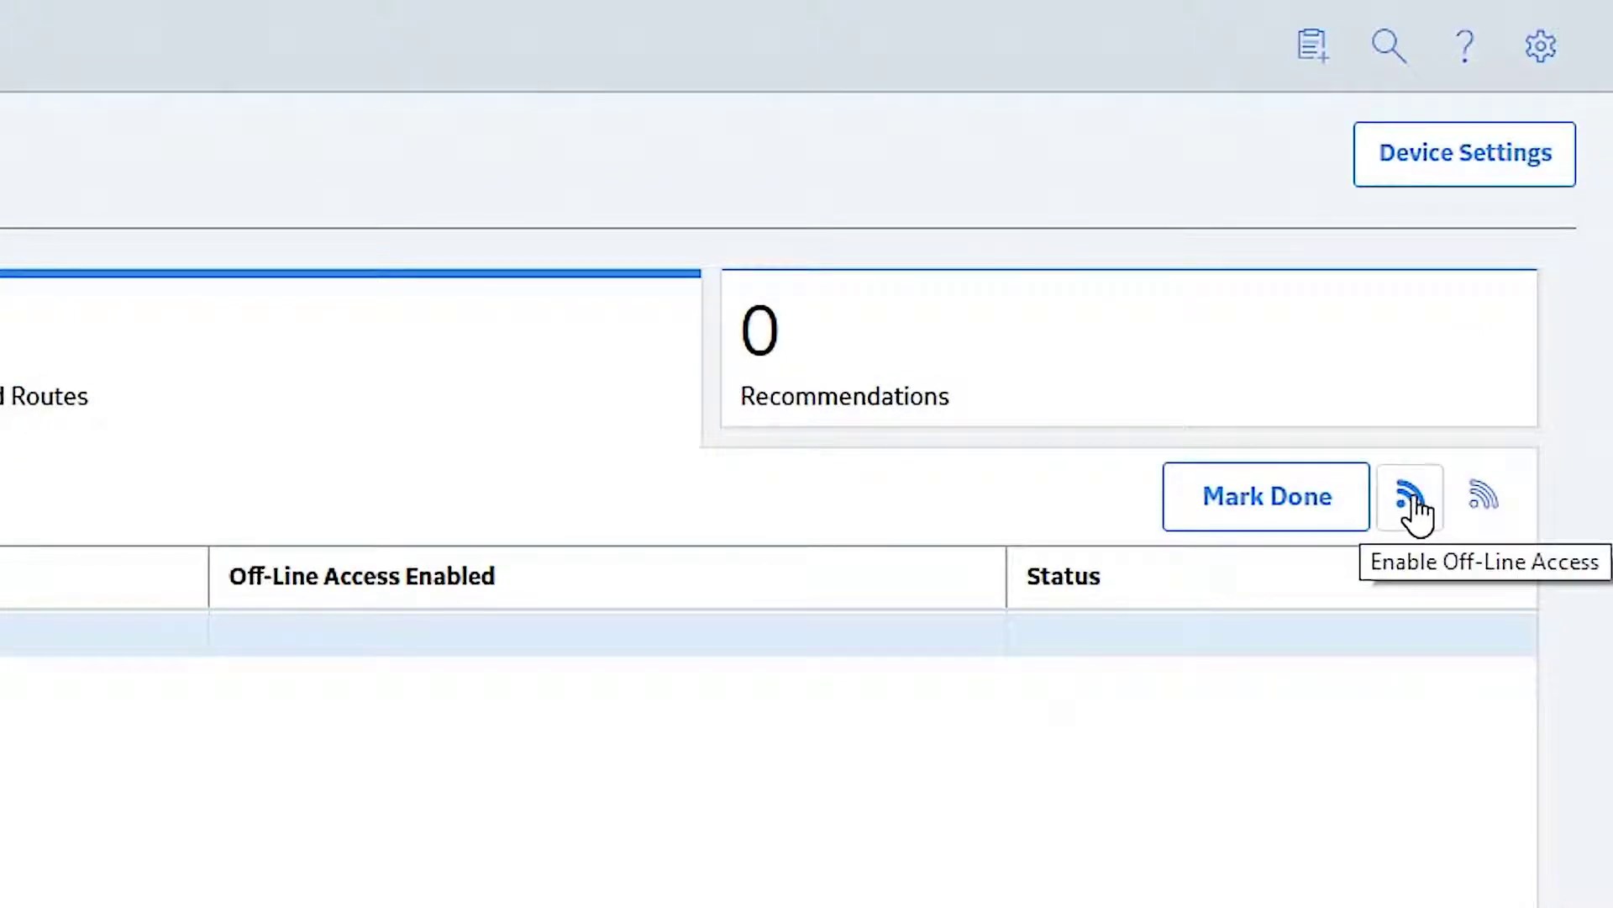
pyautogui.click(1414, 504)
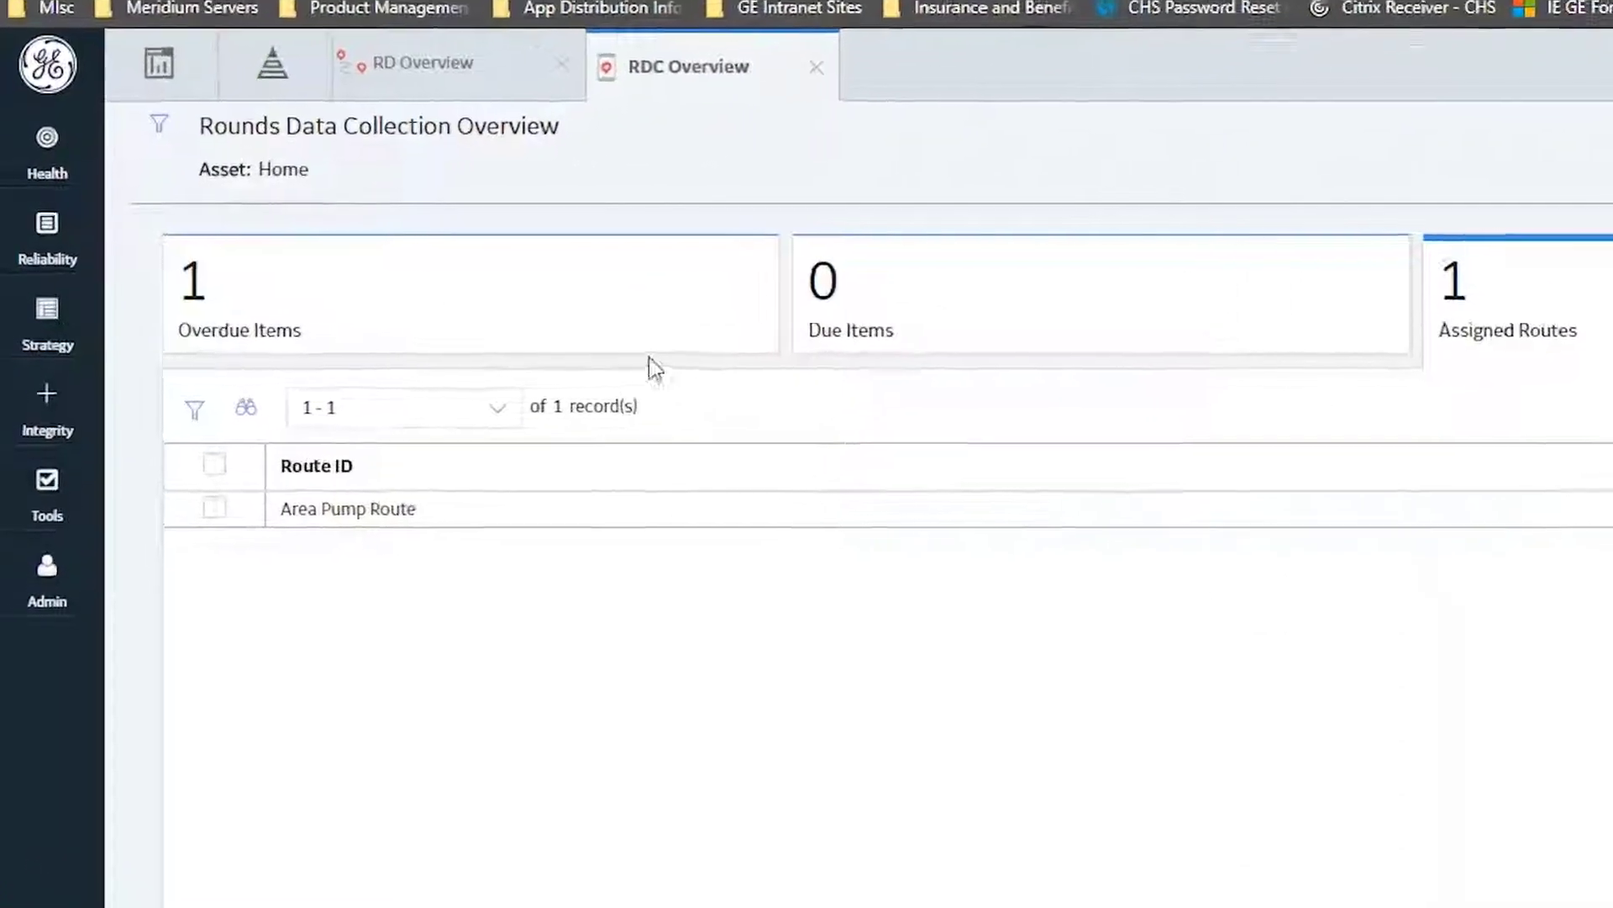
# Step: Return to the overdue list showing Area Pump Route, 1 asset, due 12/10/2017 12:03:00
pyautogui.click(372, 329)
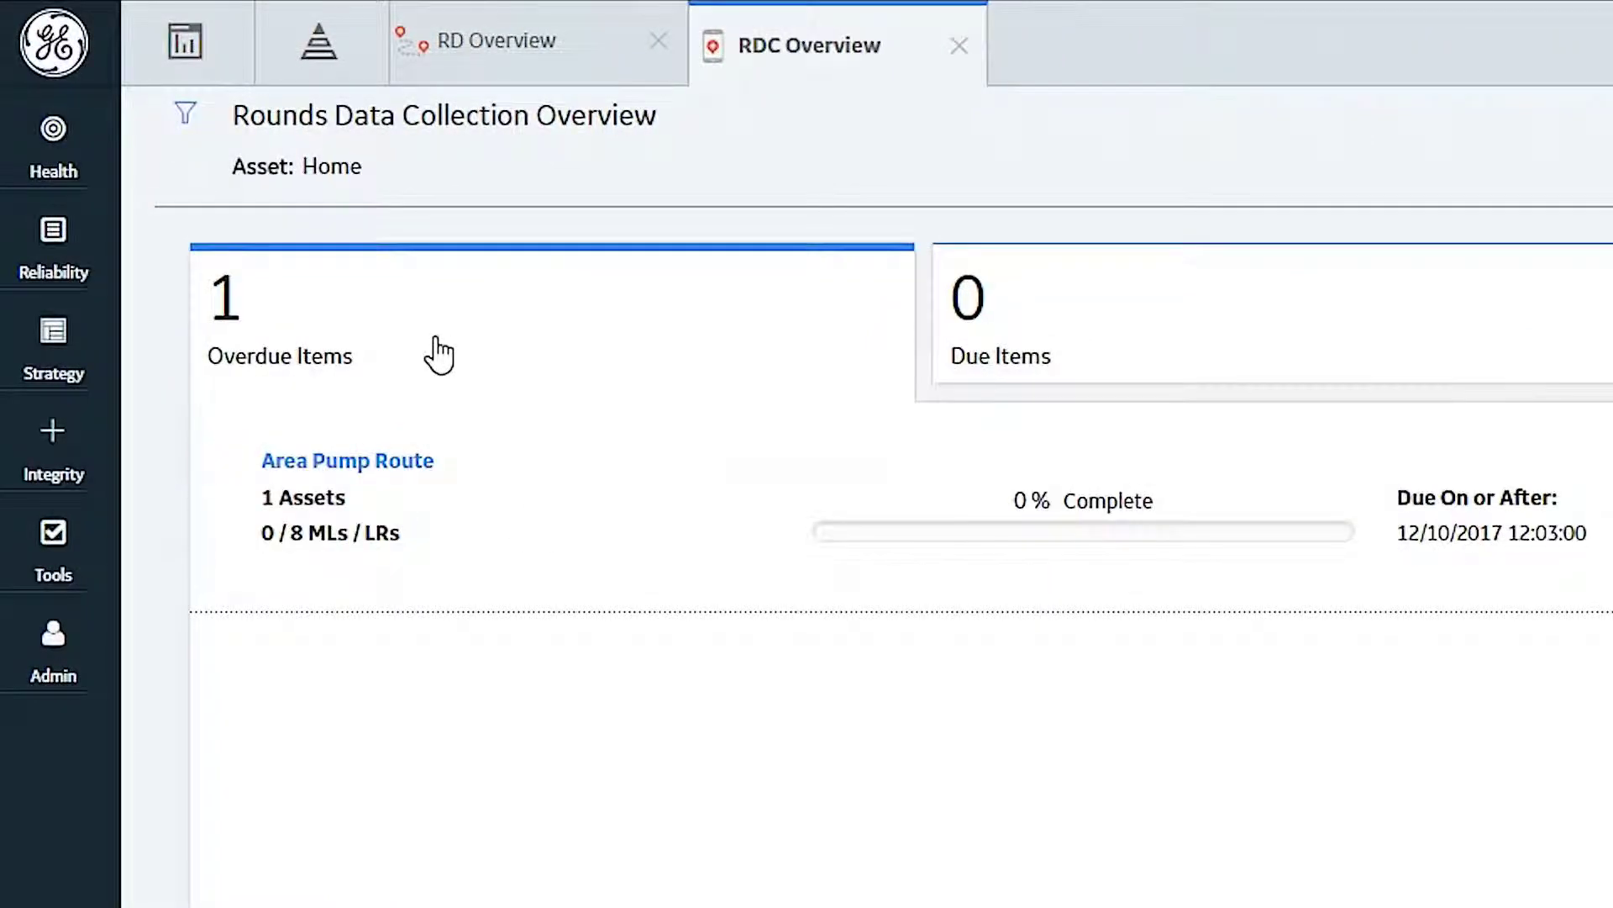
pyautogui.moveTo(221, 472)
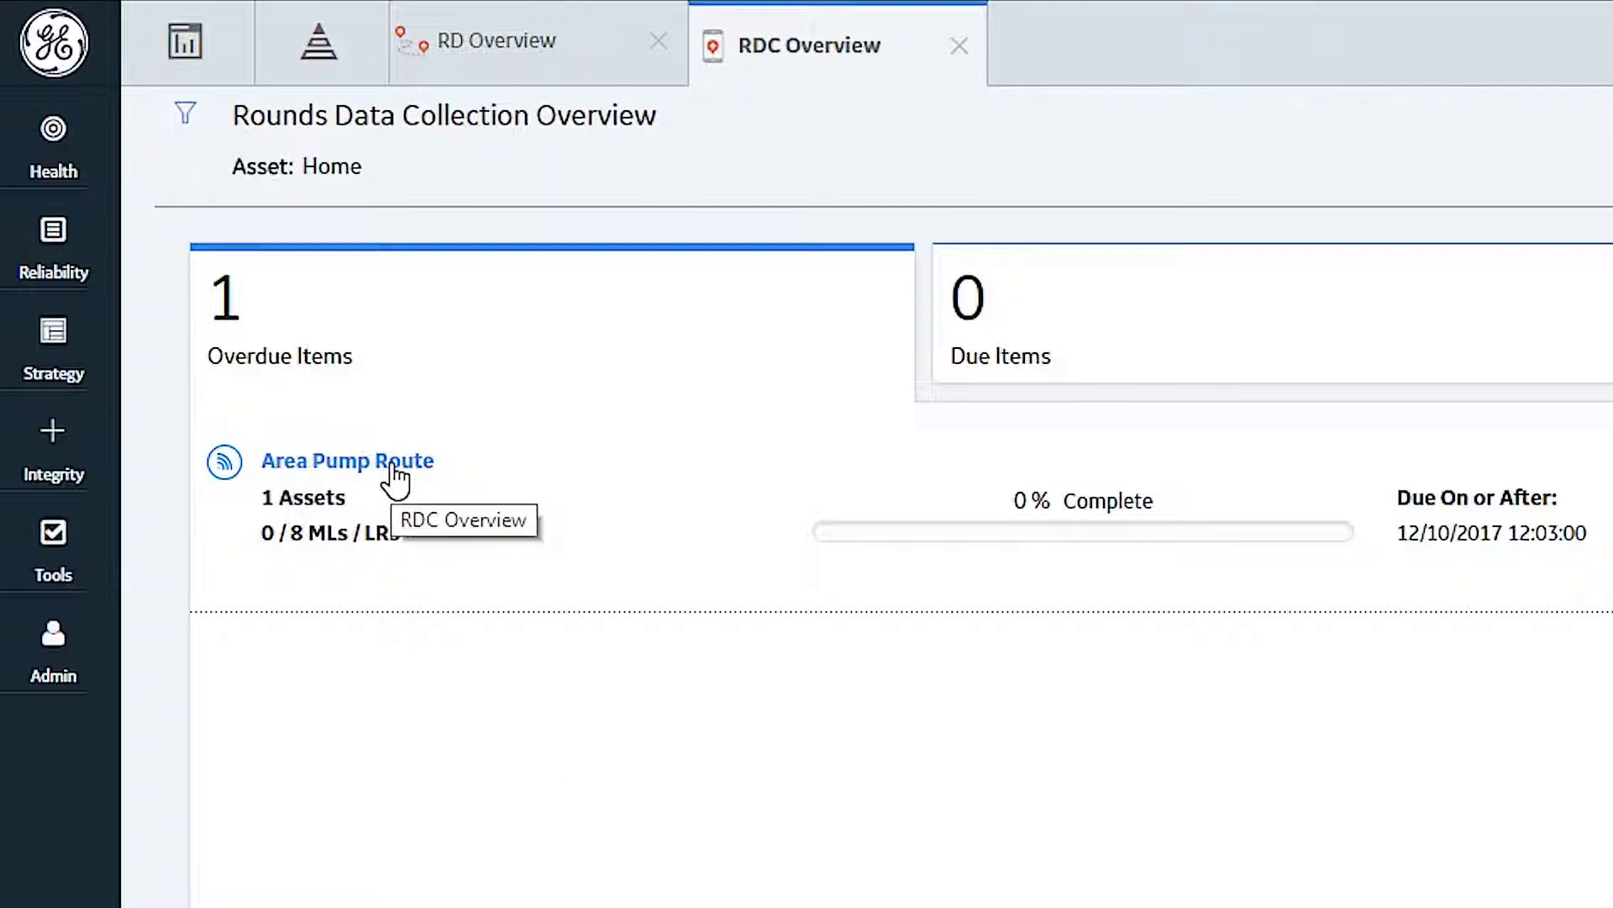
pyautogui.click(362, 462)
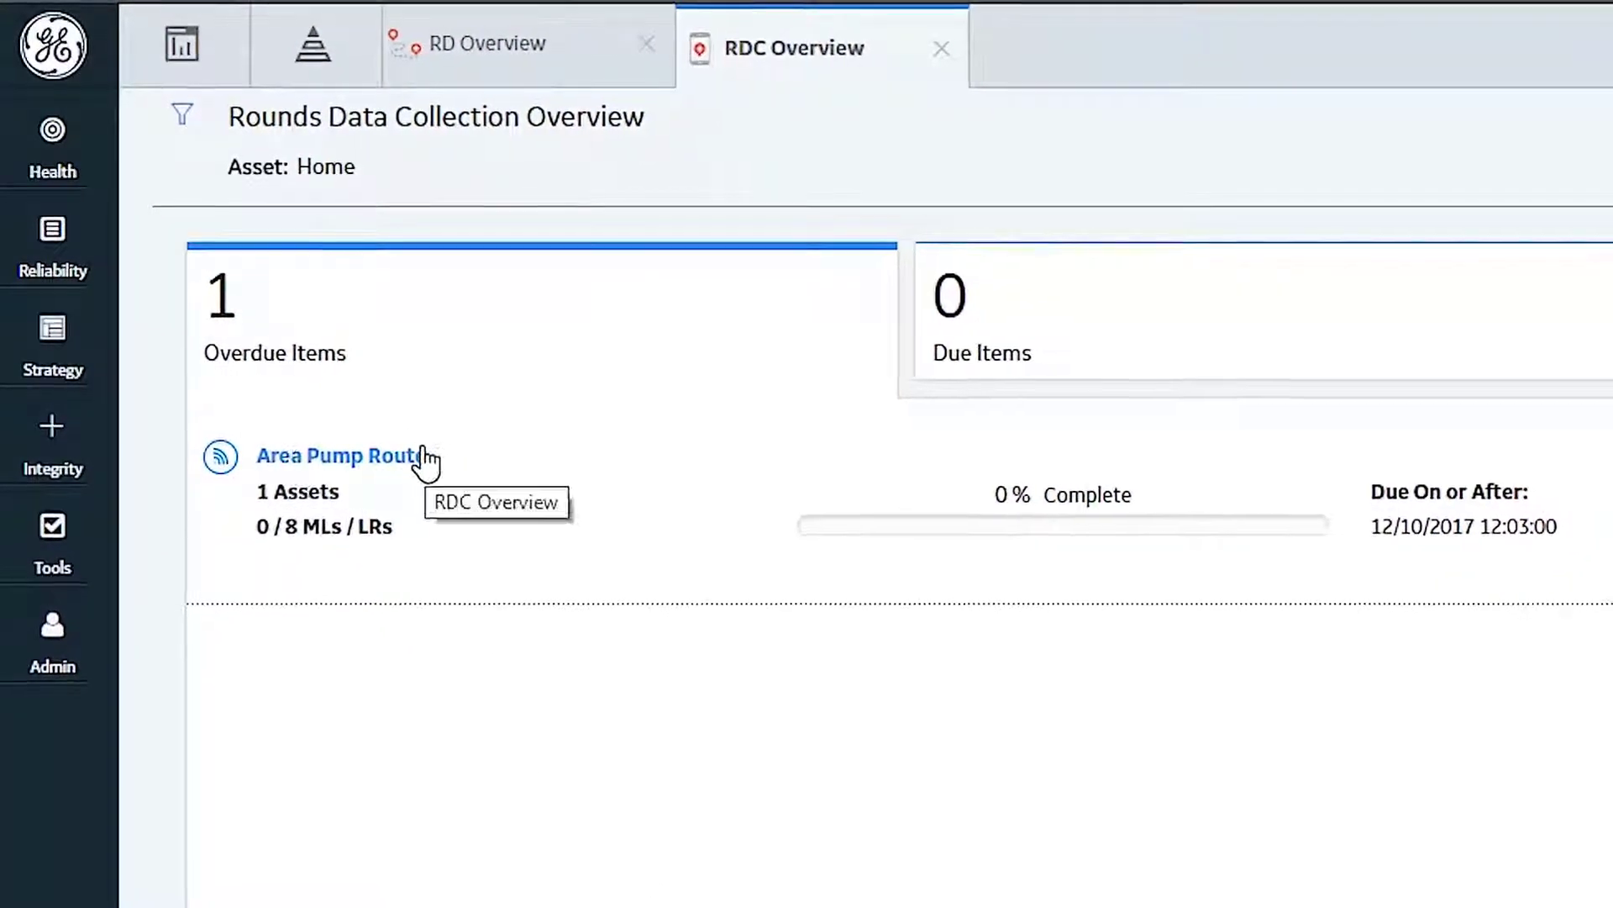
# Step: Open the Area Pump Route inspection with its eight pump checks, starting with 'Is the equipment running?'
pyautogui.click(388, 458)
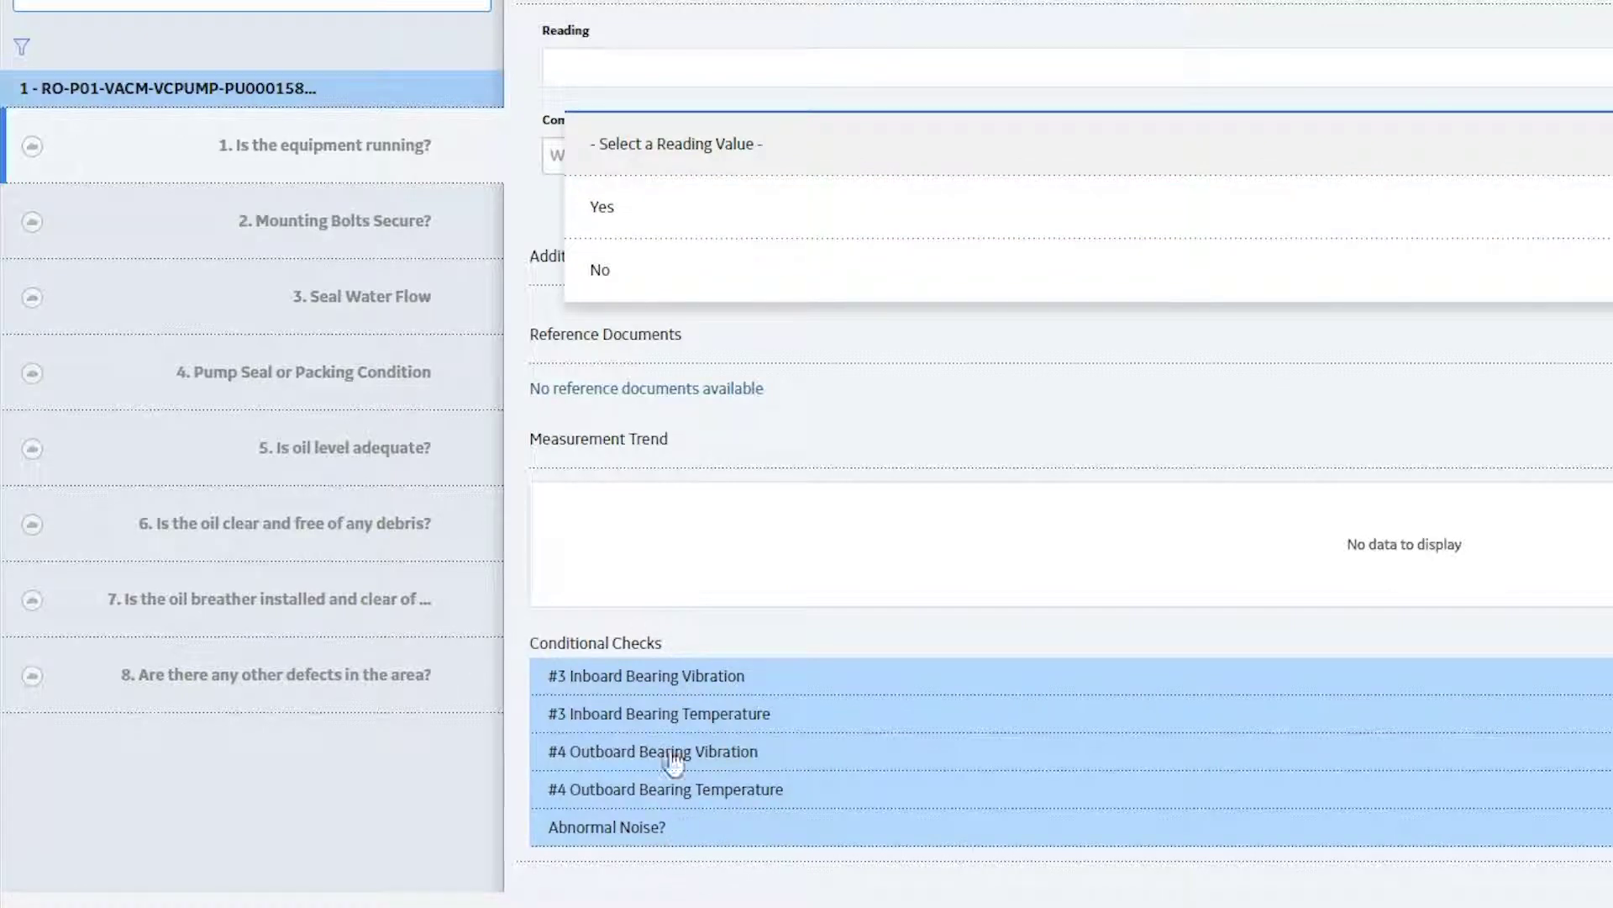
# Step: Answer 'Is the equipment running?' with Yes, briefly trying No before reverting to Yes
pyautogui.click(702, 215)
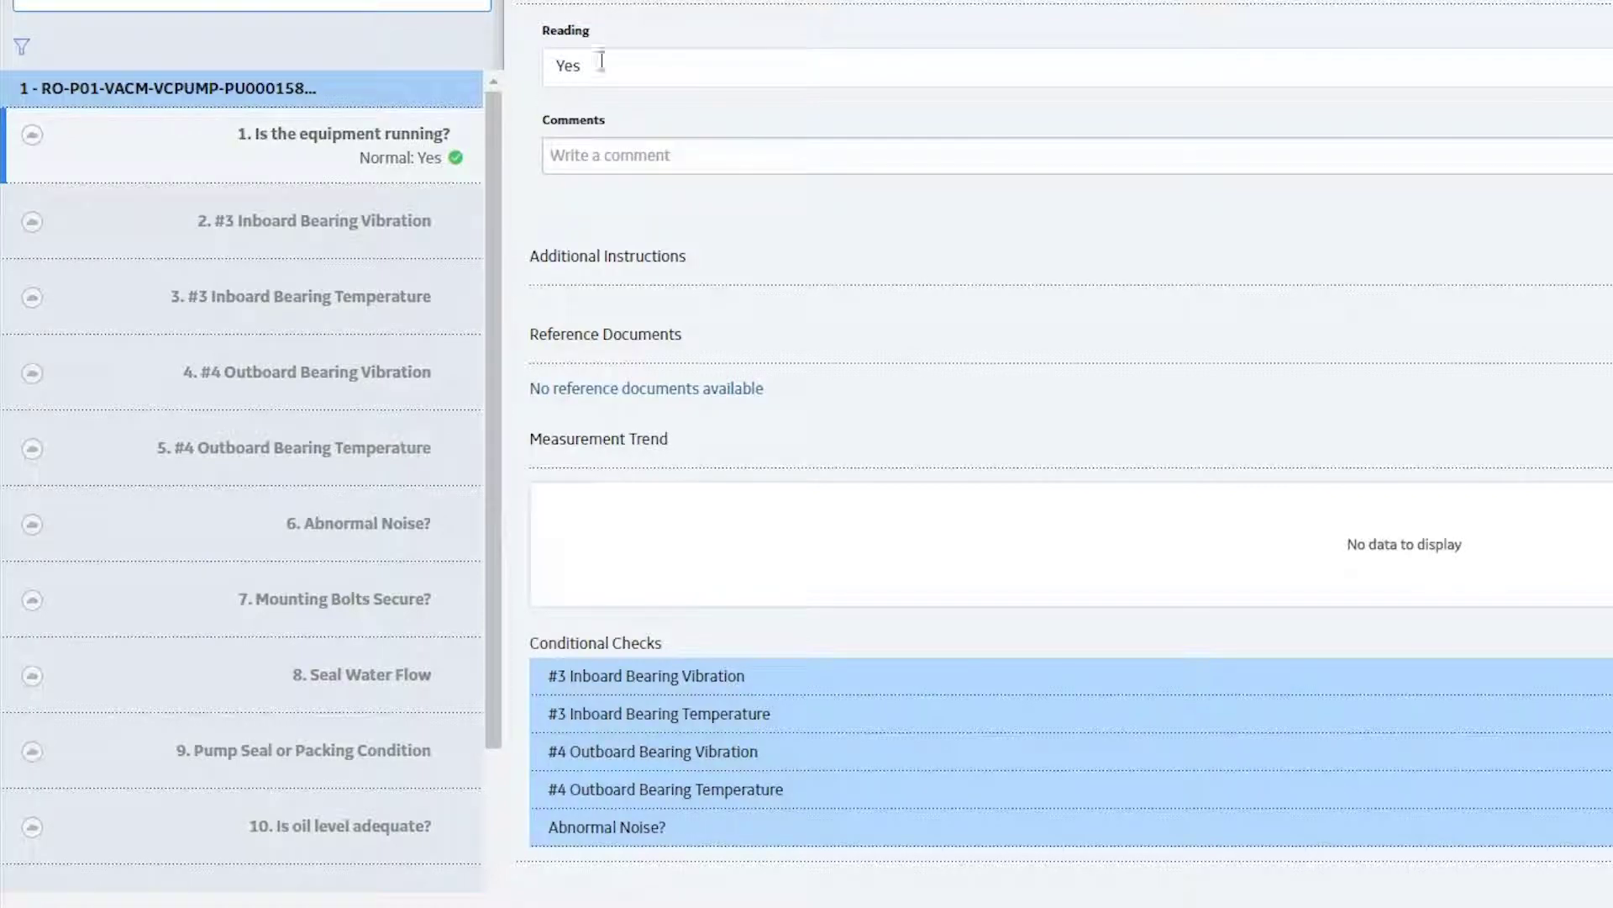
pyautogui.click(694, 60)
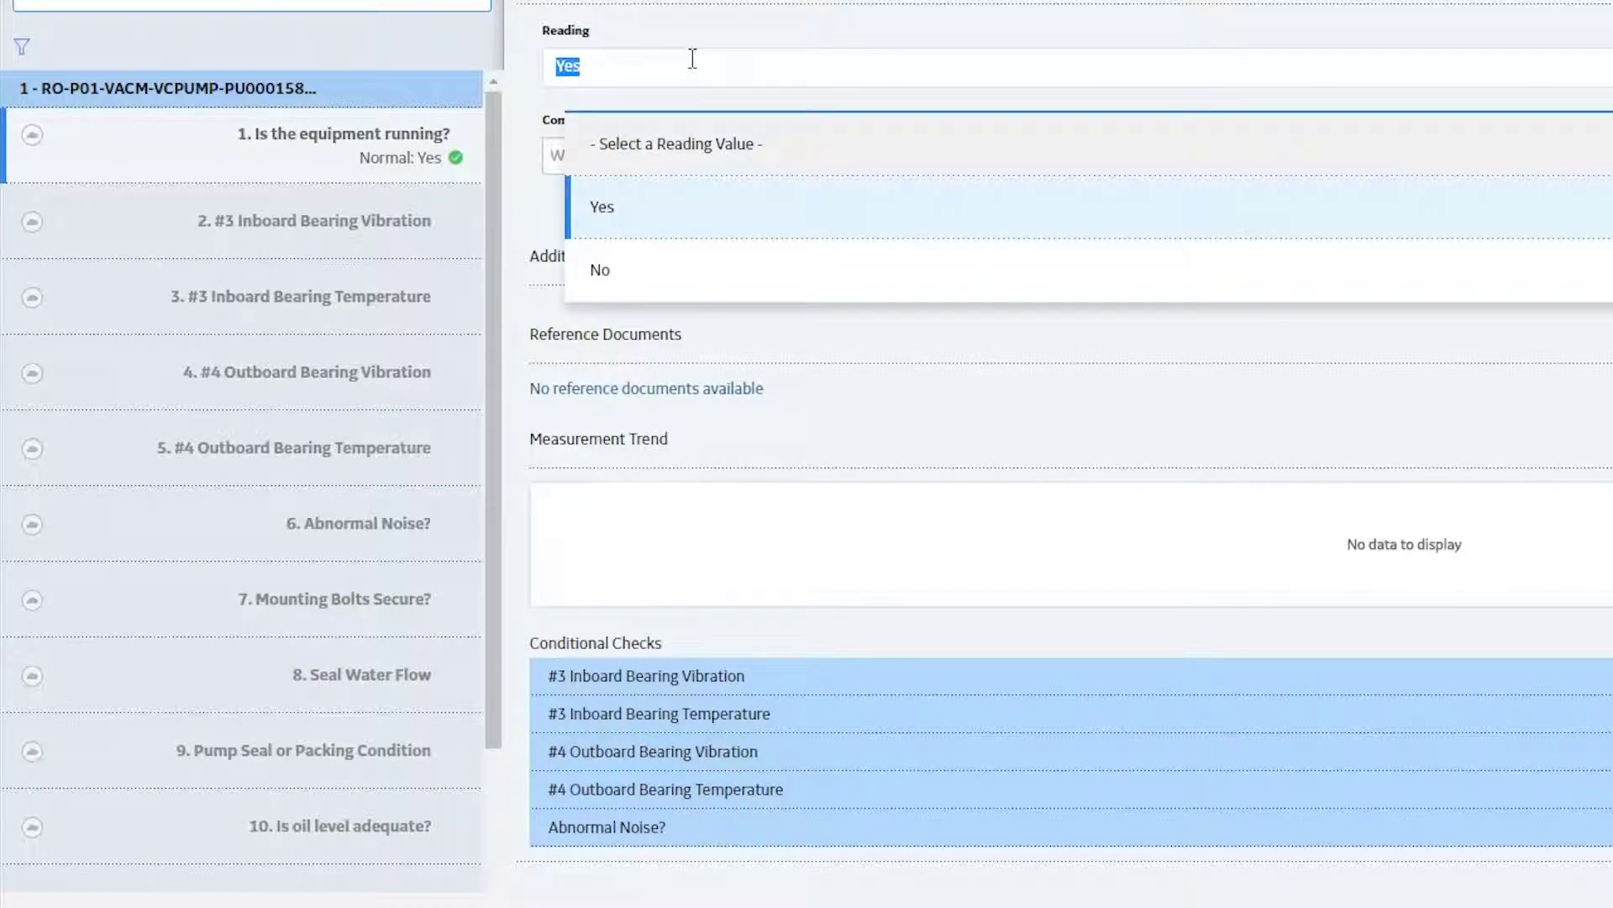
pyautogui.click(656, 278)
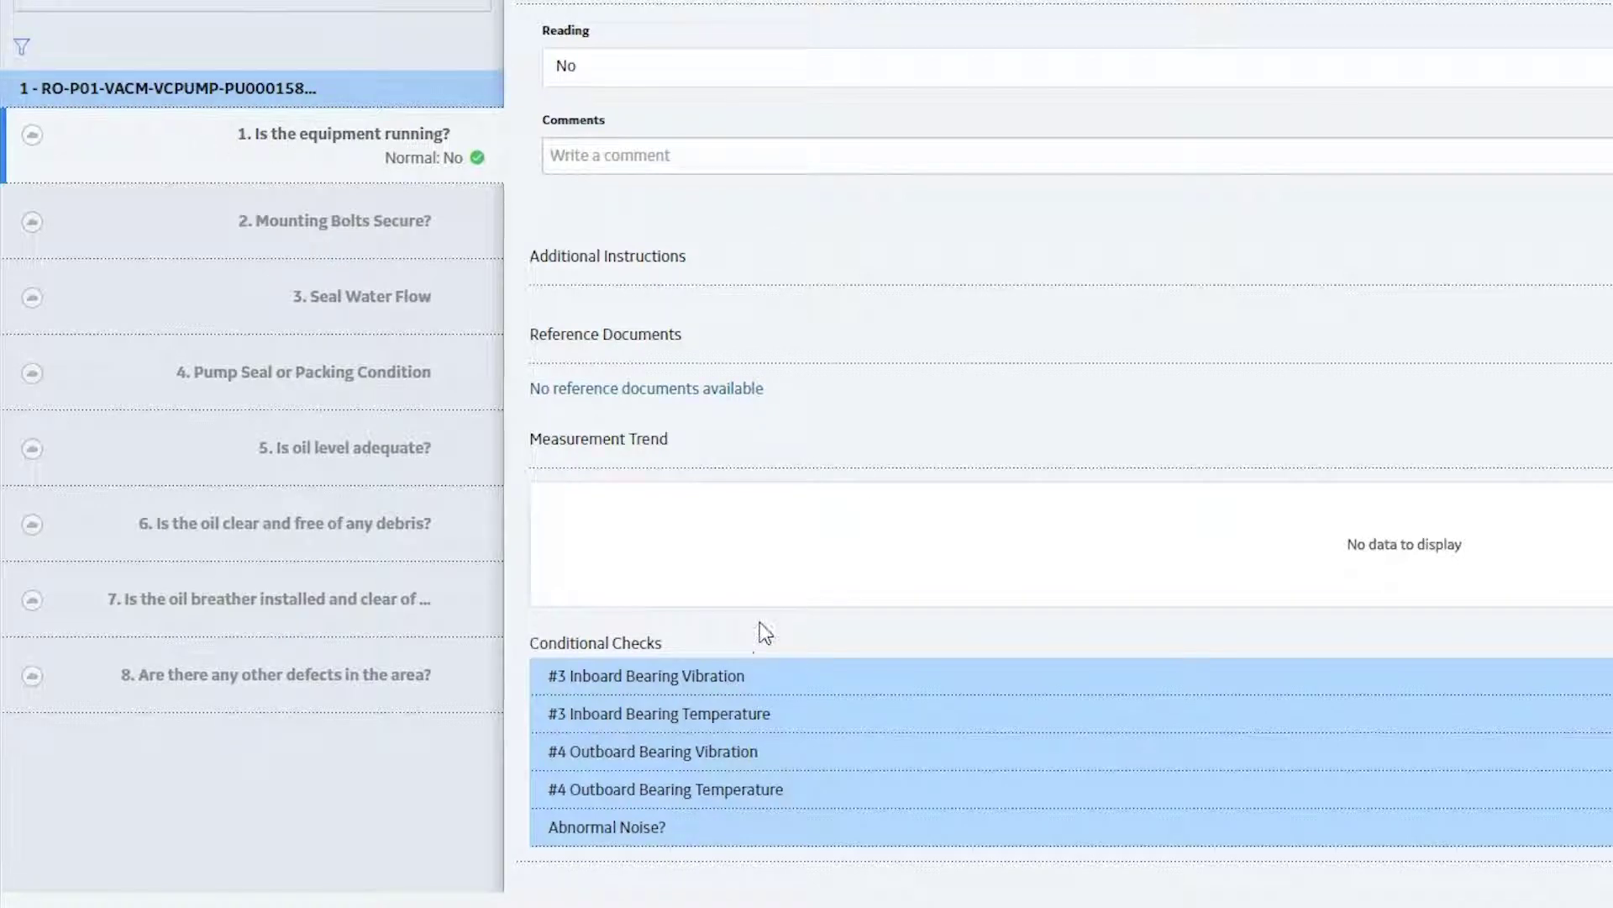
pyautogui.click(1210, 677)
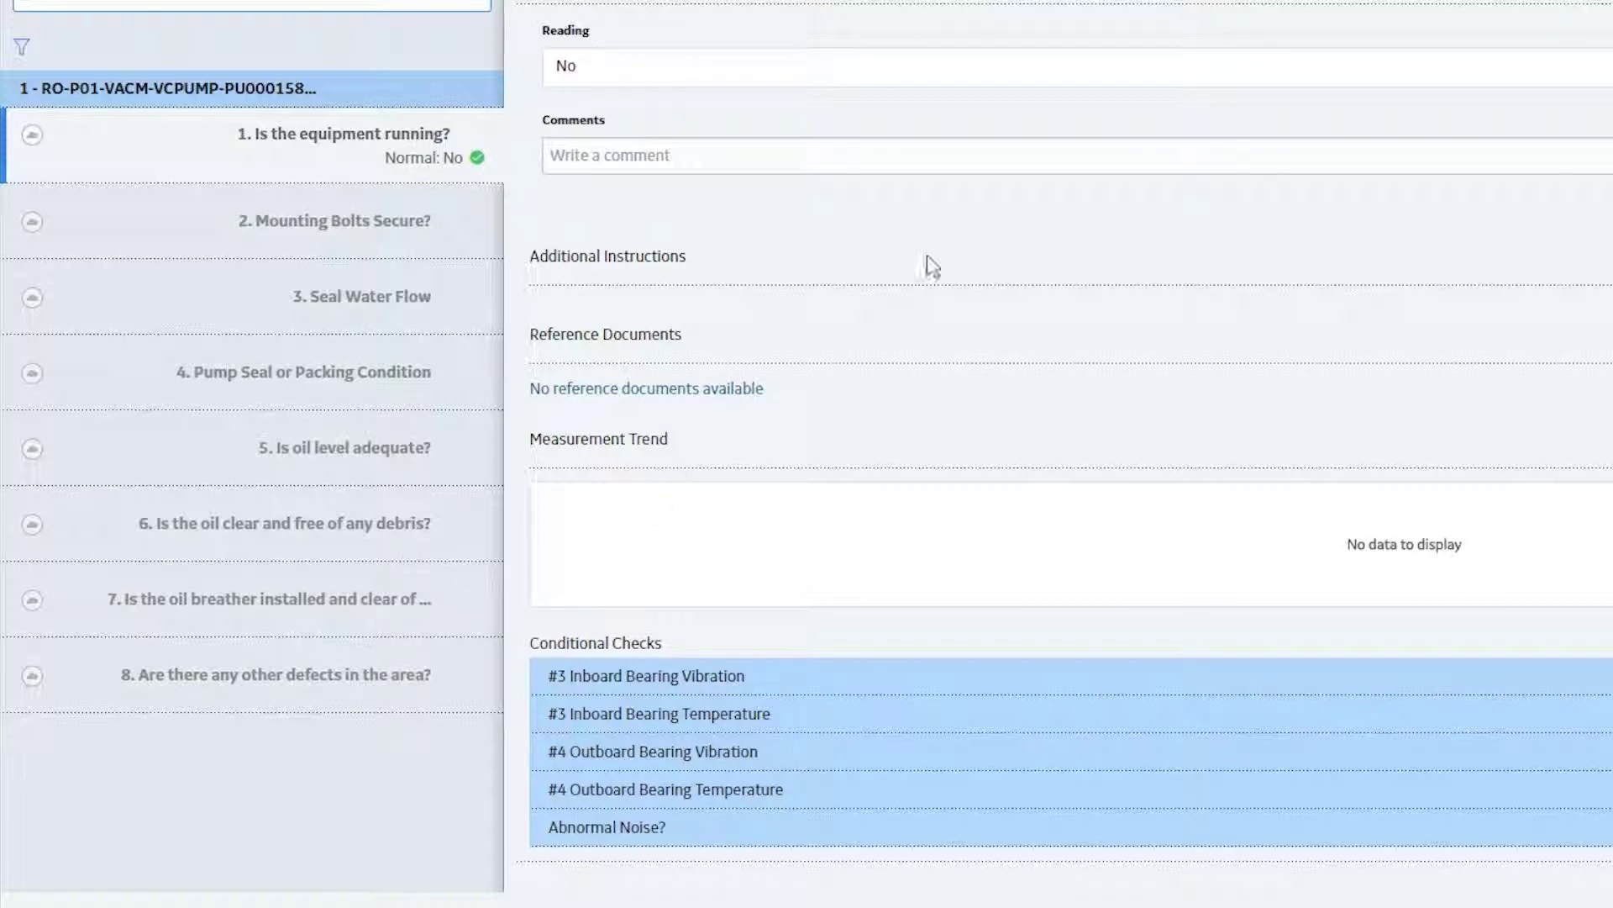
pyautogui.click(648, 63)
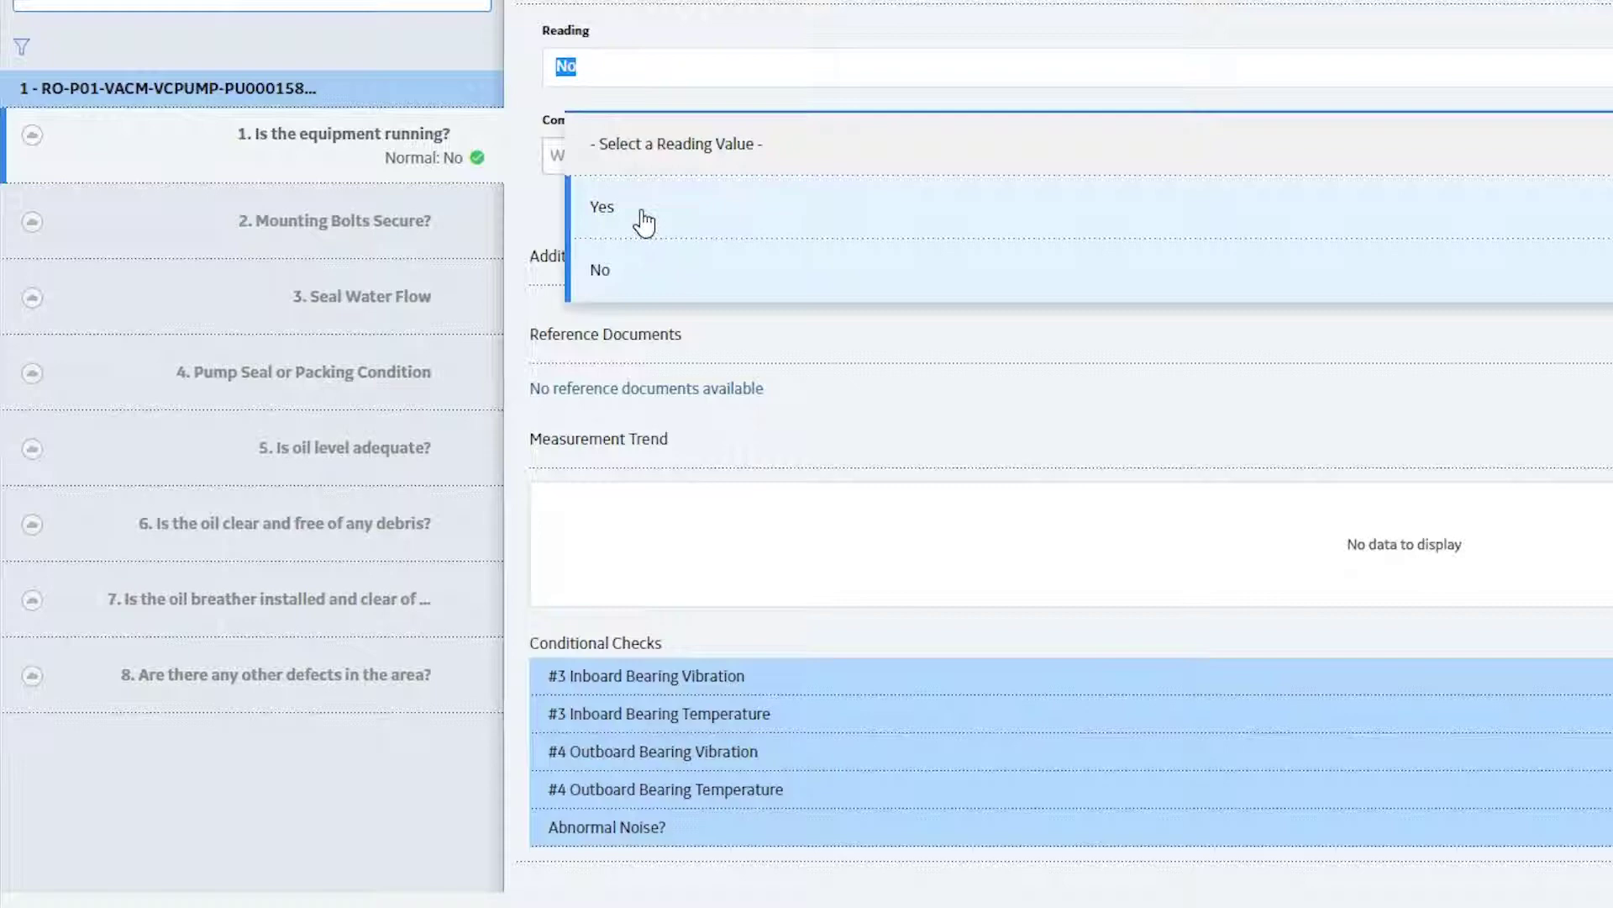
pyautogui.click(642, 210)
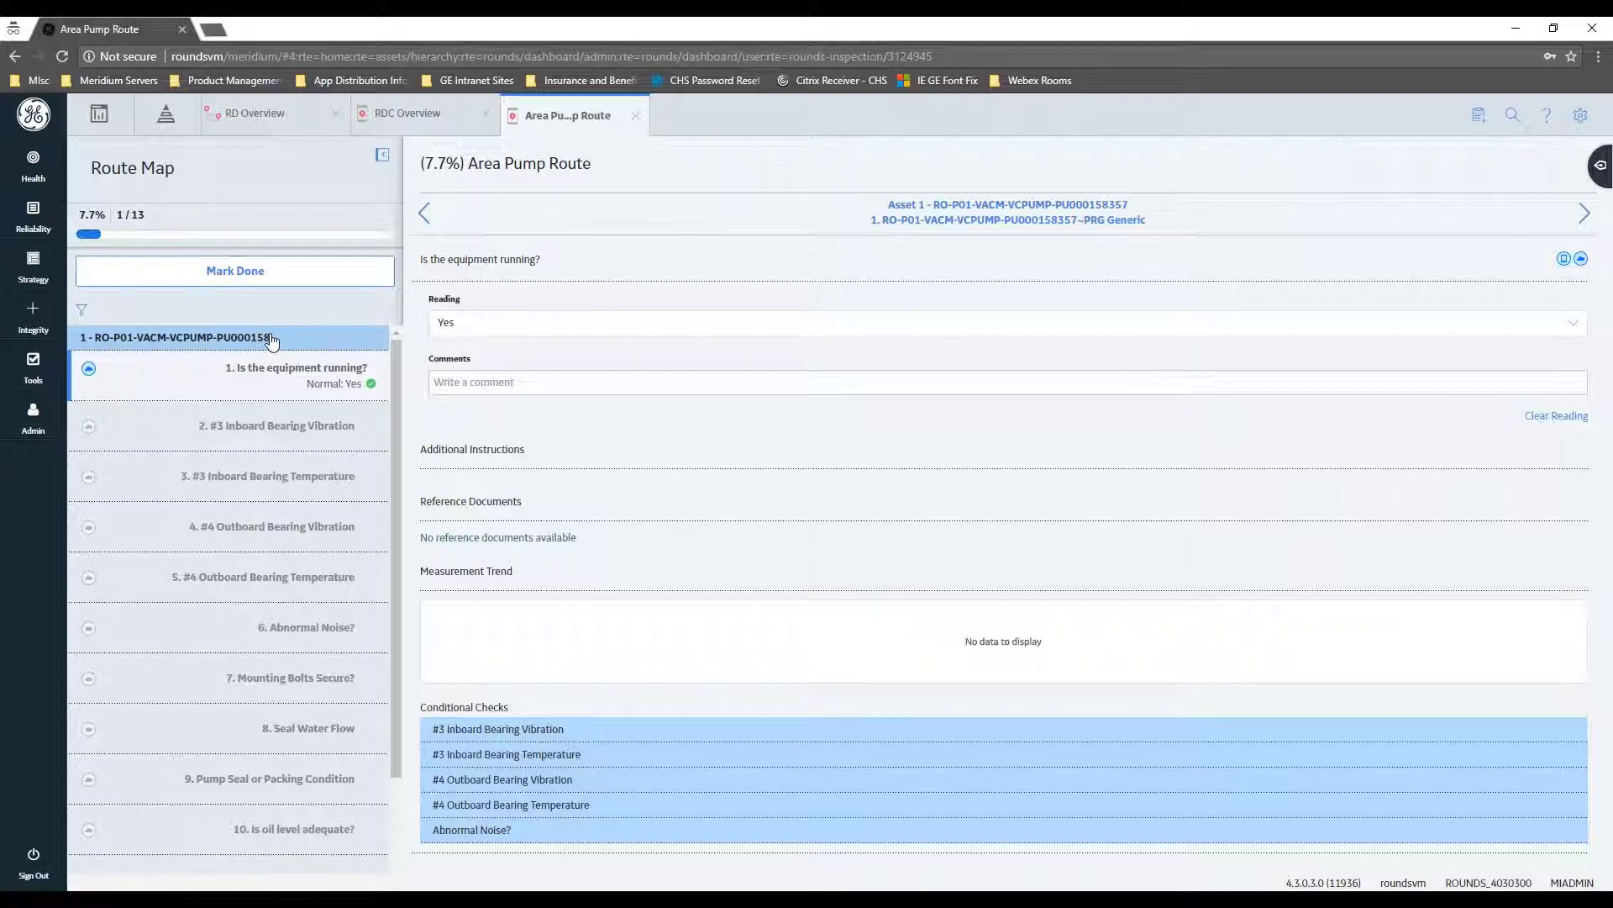
pyautogui.click(258, 430)
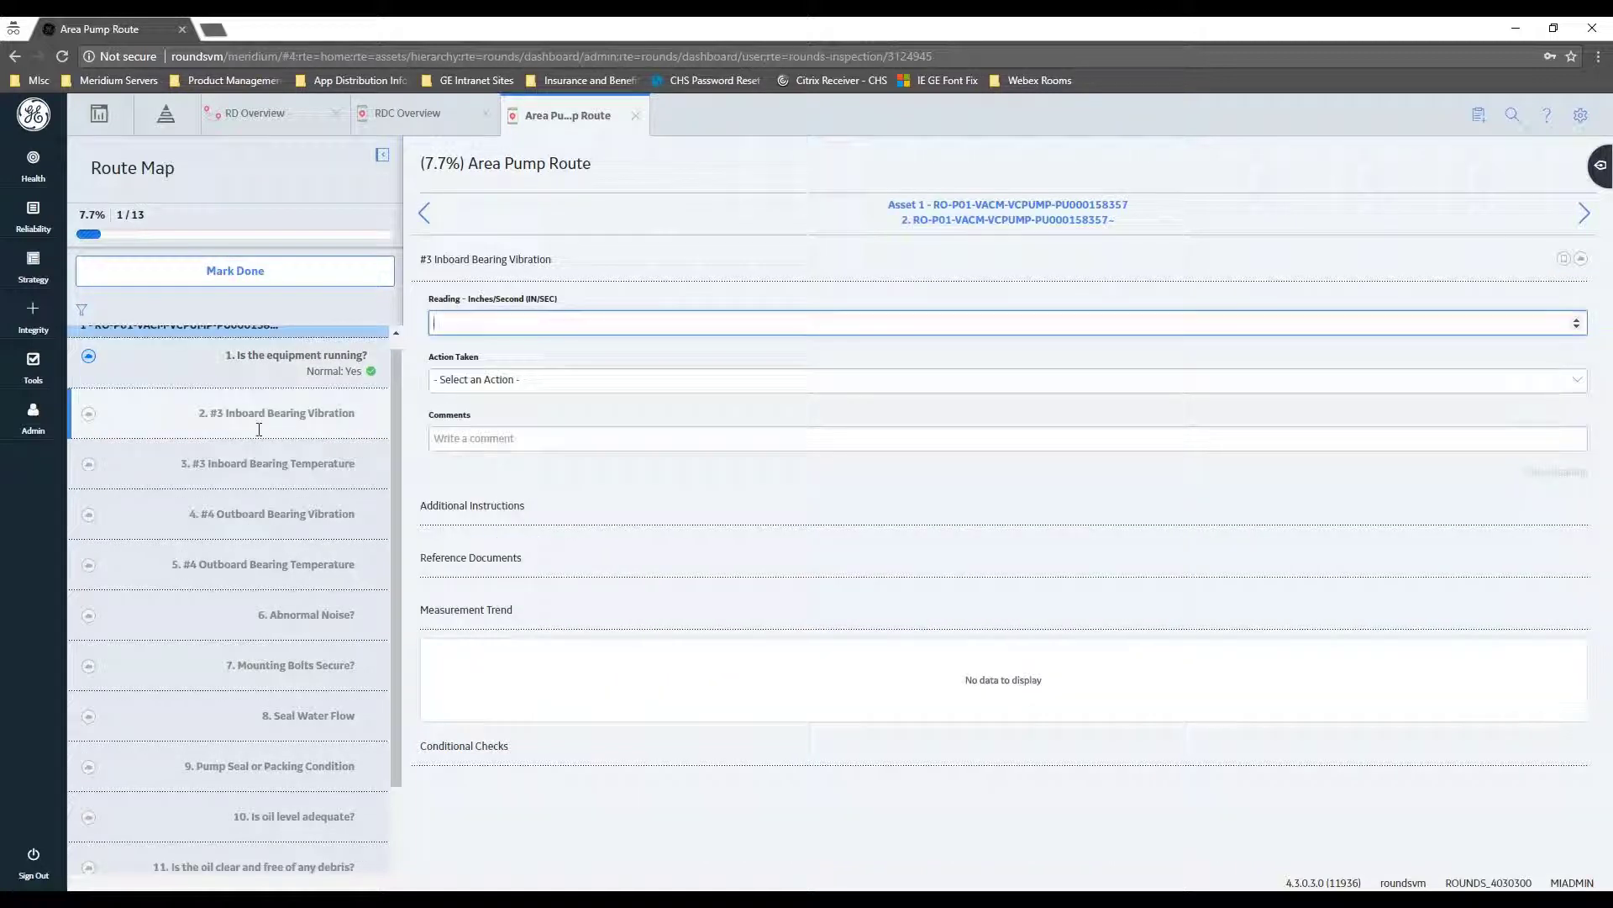
pyautogui.click(259, 370)
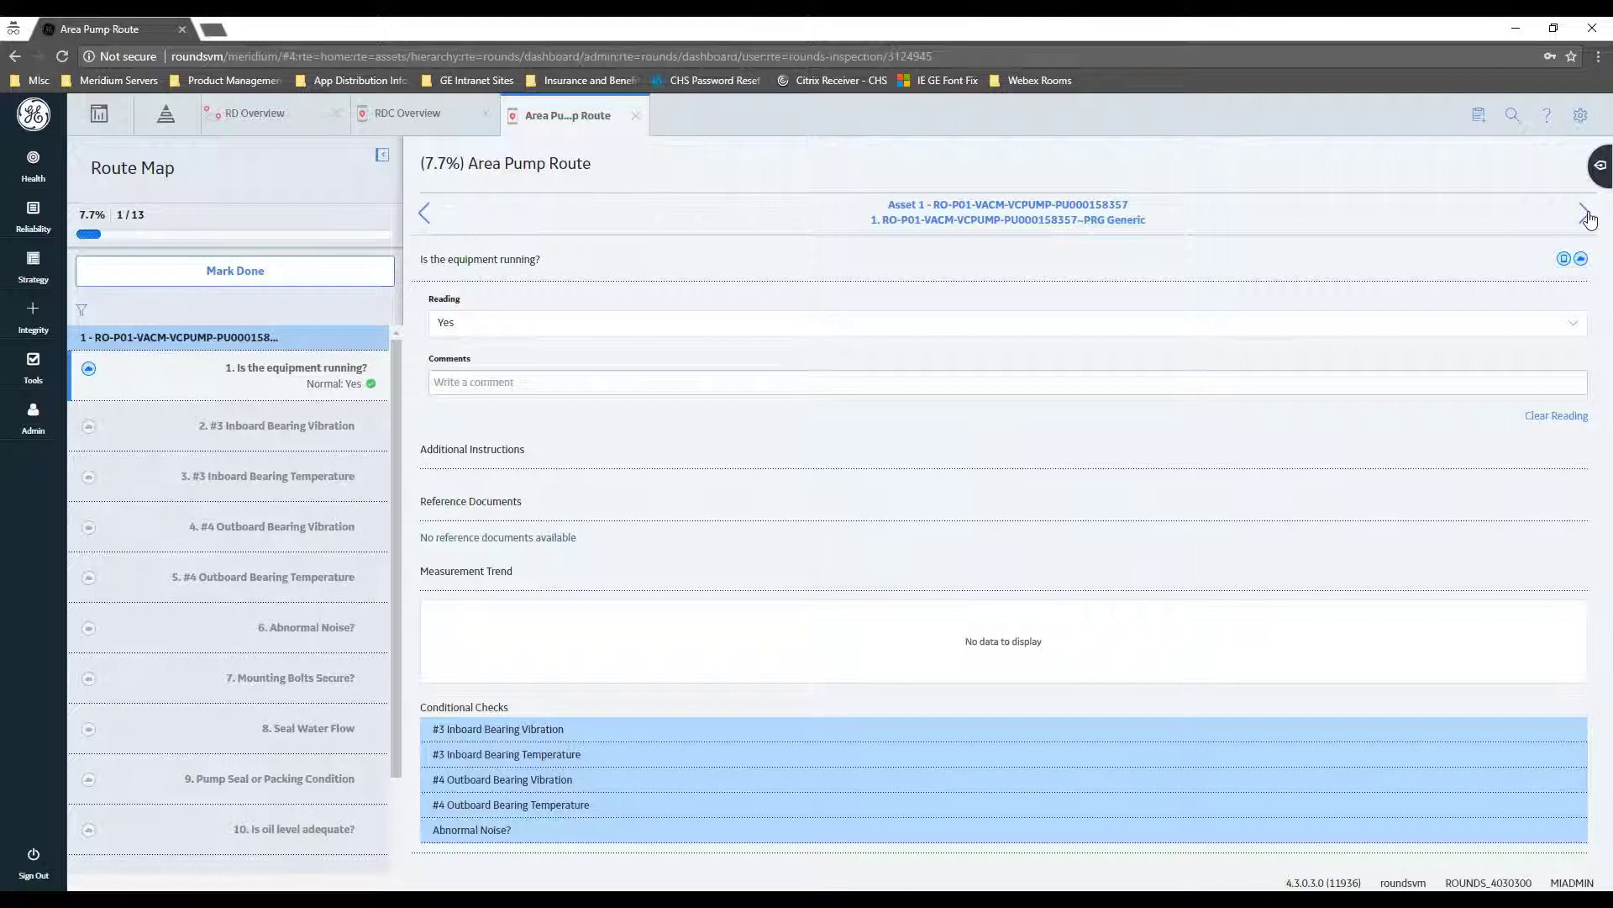
pyautogui.click(1585, 215)
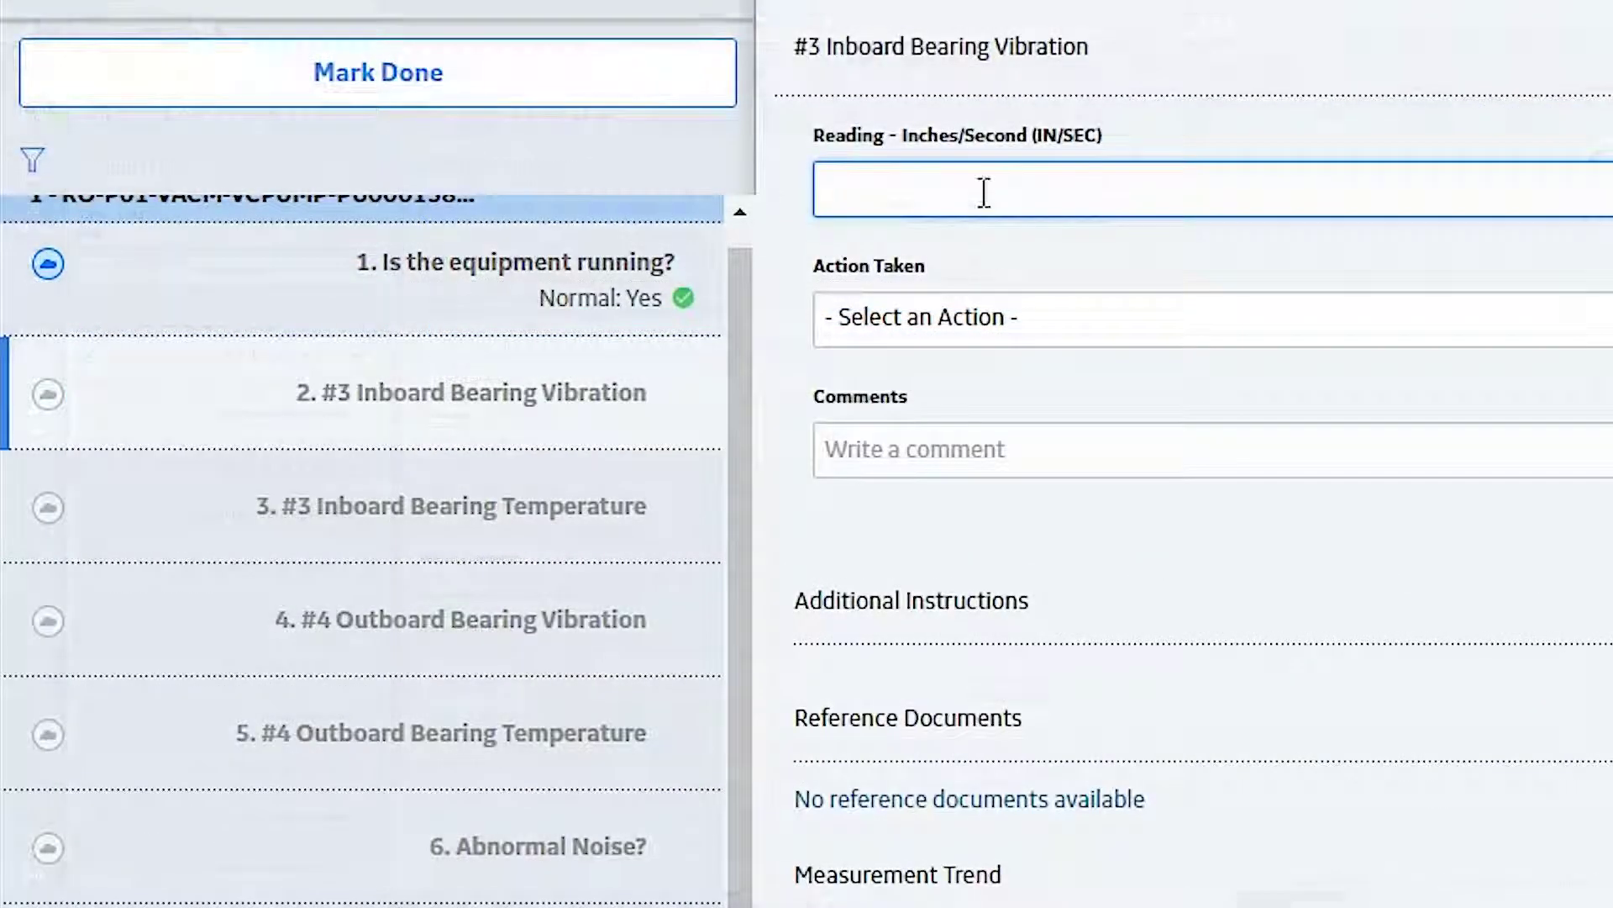
# Step: Record .27 IN/SEC for #3 Inboard Bearing Vibration, replacing an initial .10, raising an Alert
pyautogui.write('.')
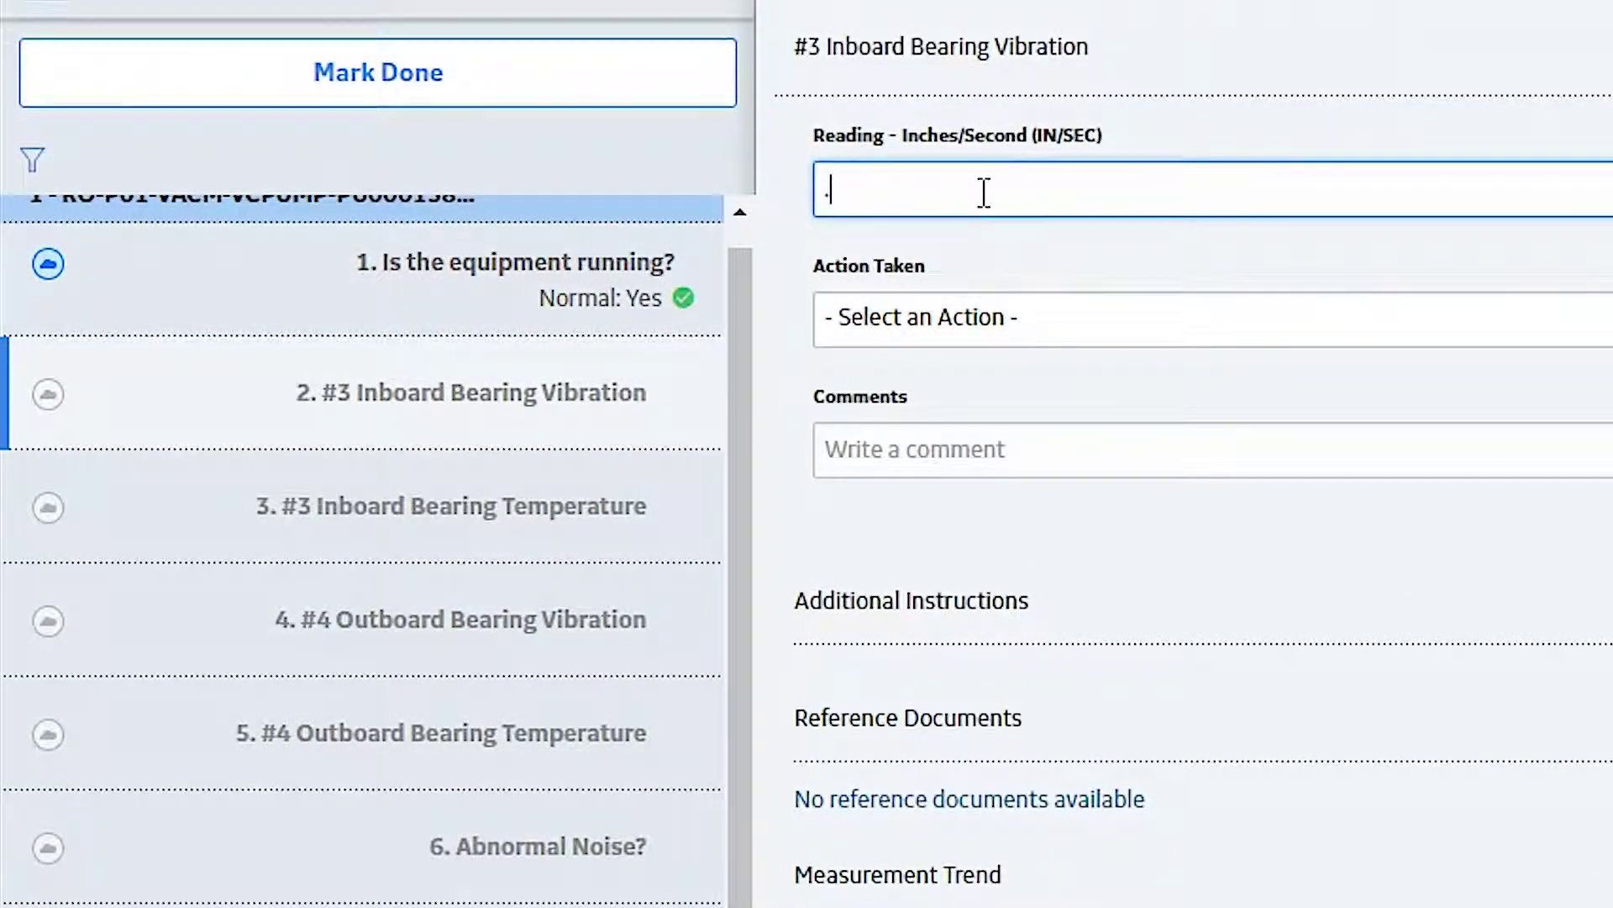
pyautogui.write('10')
pyautogui.click(1124, 250)
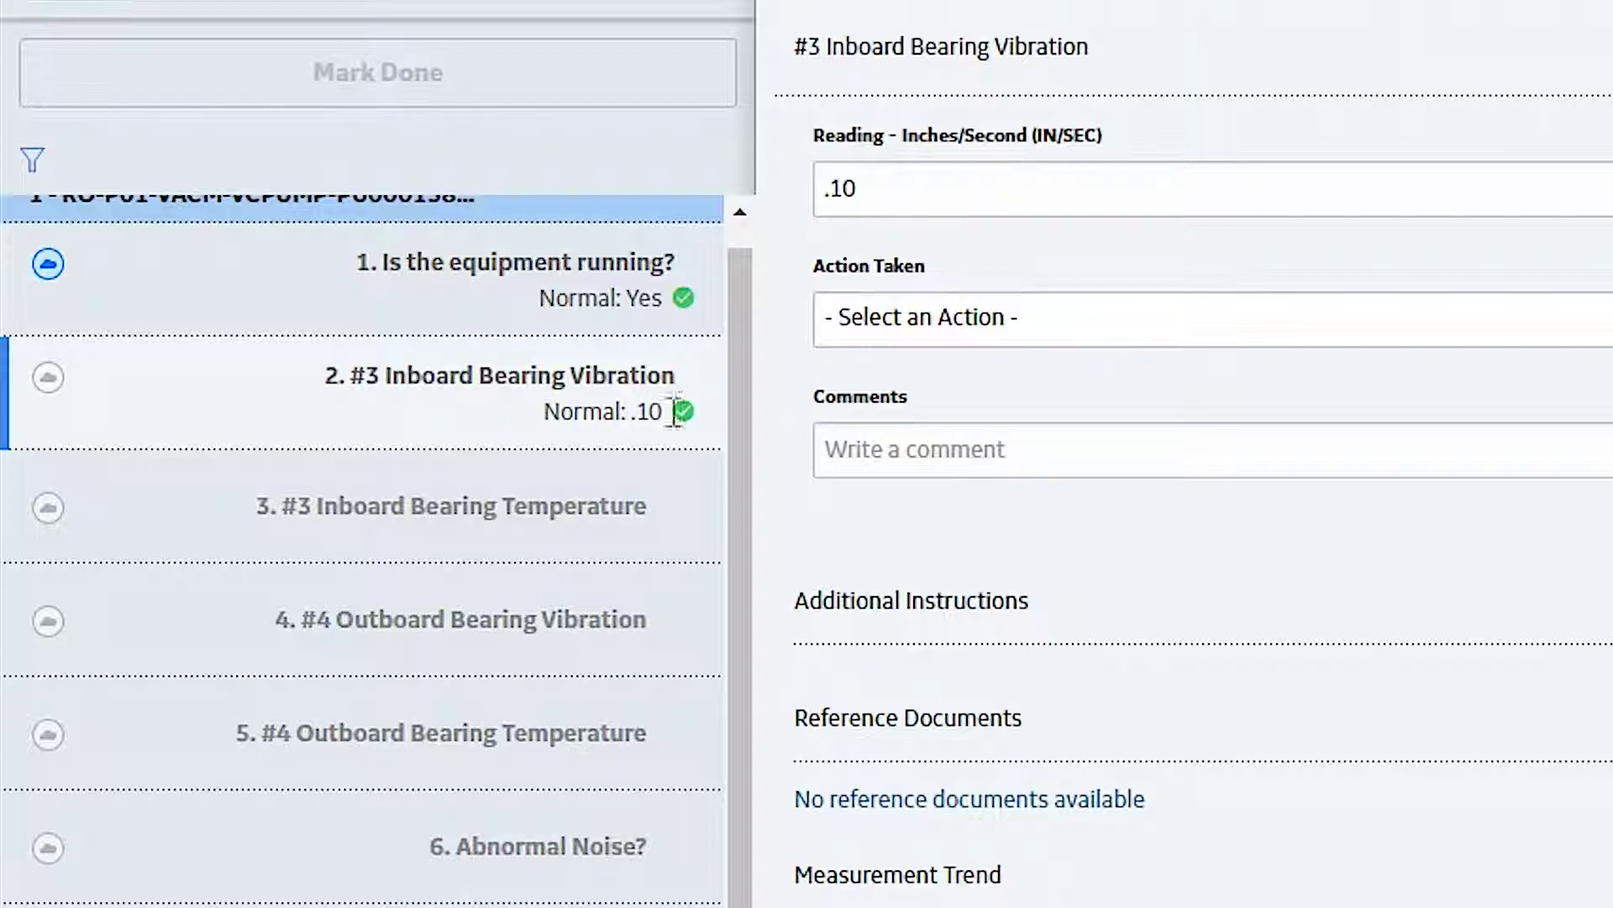
pyautogui.moveTo(934, 174); pyautogui.dragTo(638, 165)
pyautogui.press('BackSpace')
pyautogui.write('.2')
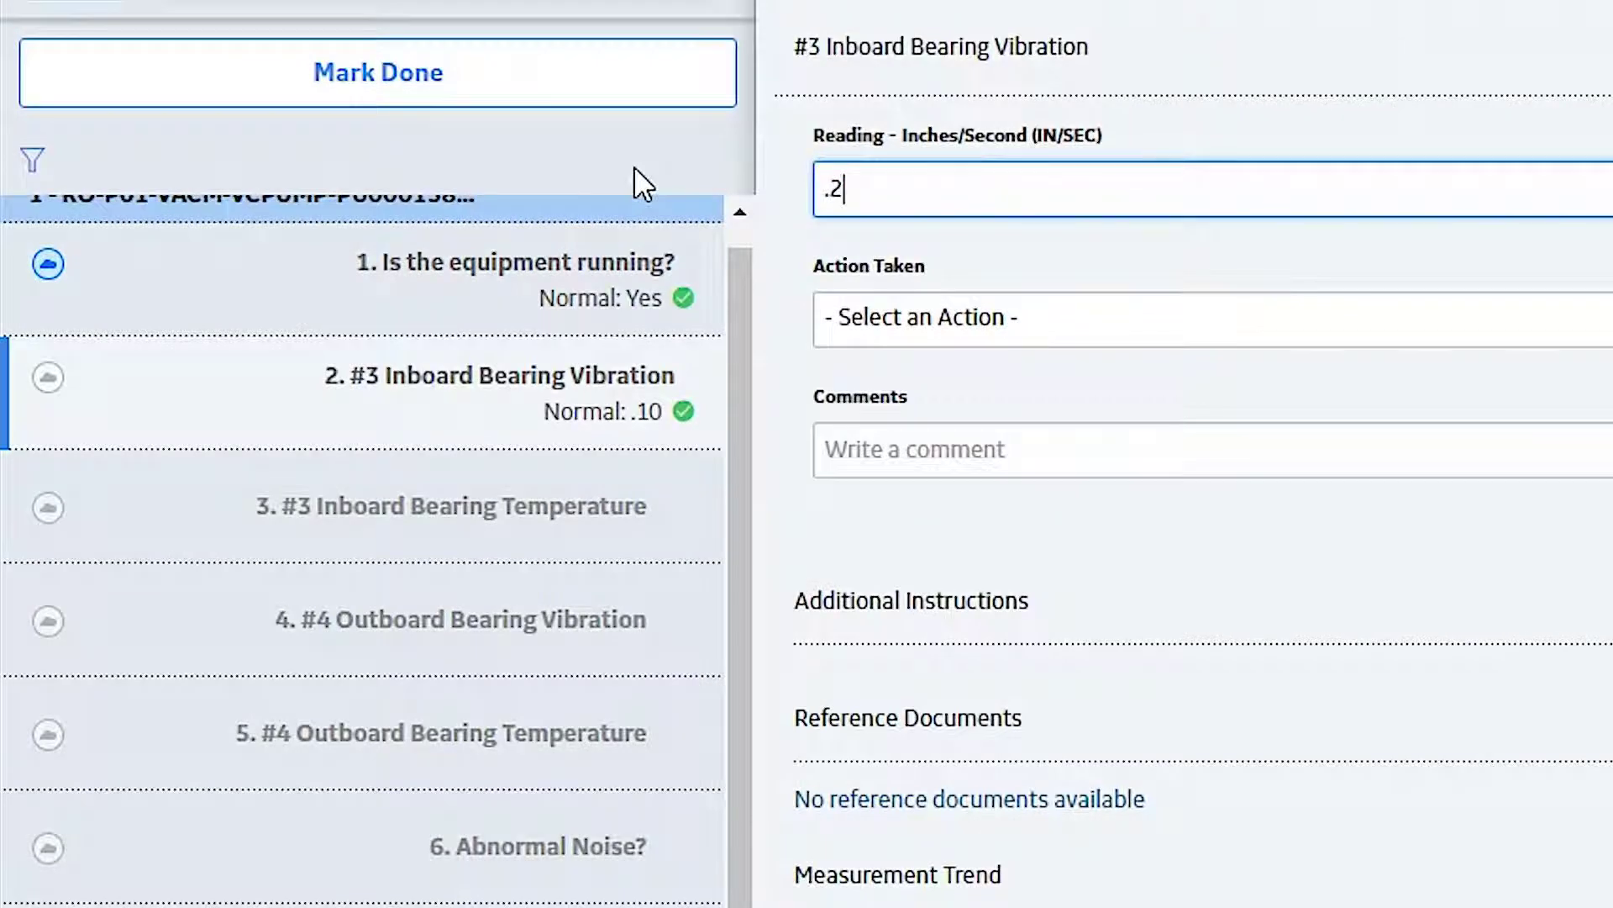
pyautogui.write('7')
pyautogui.click(1199, 264)
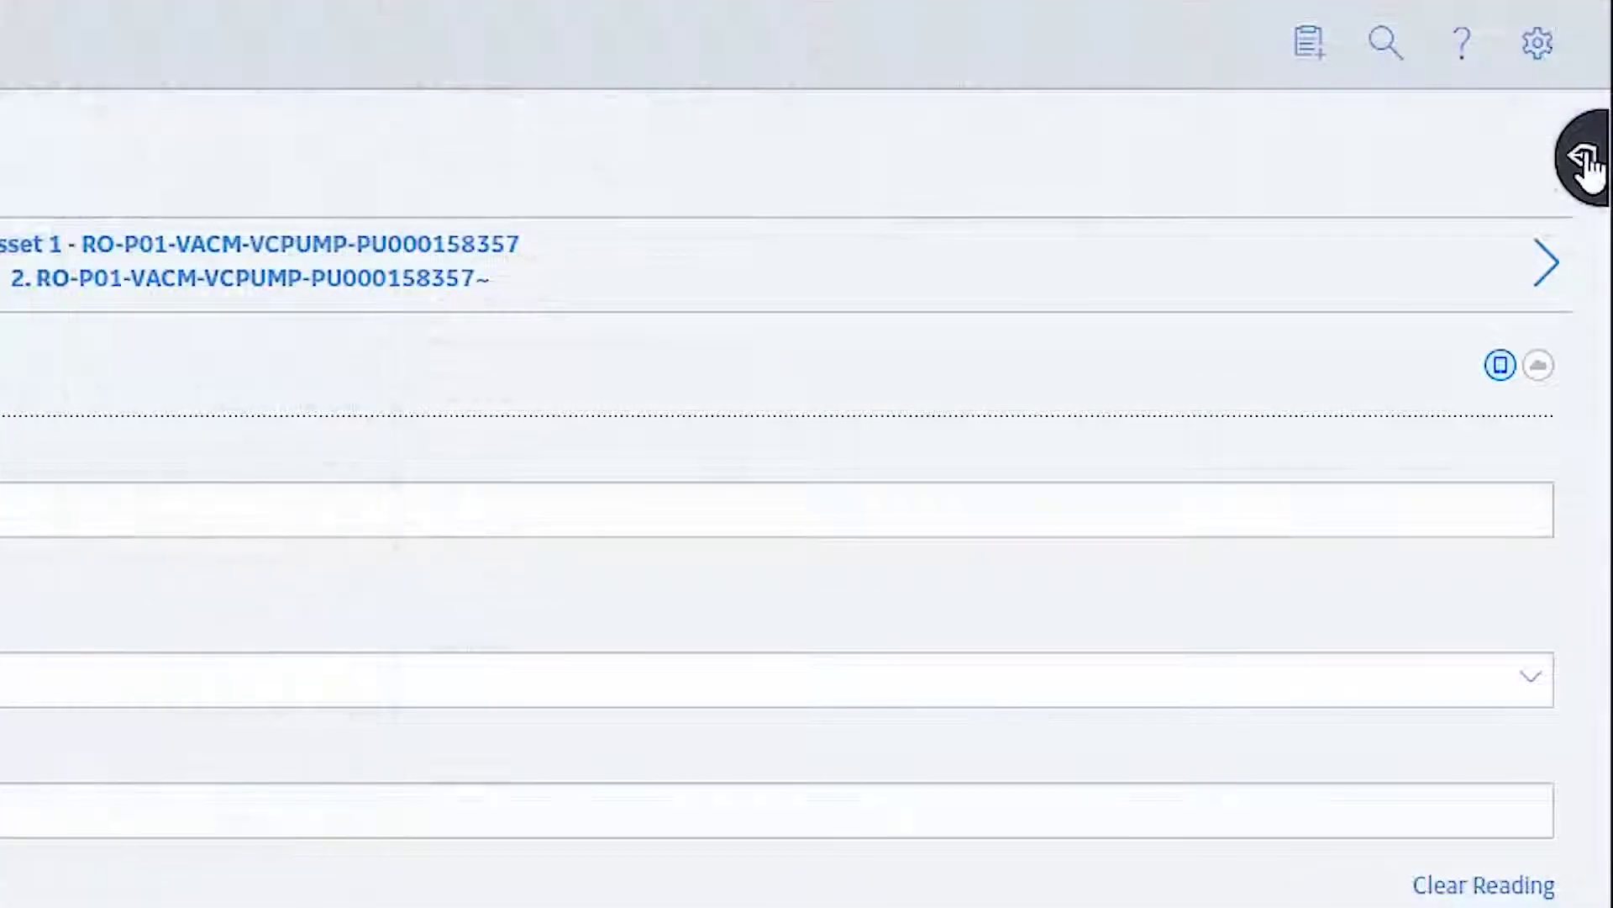
# Step: Open the Recommendations panel for the alerted vibration reading, showing 0 Recommendations
pyautogui.click(1585, 164)
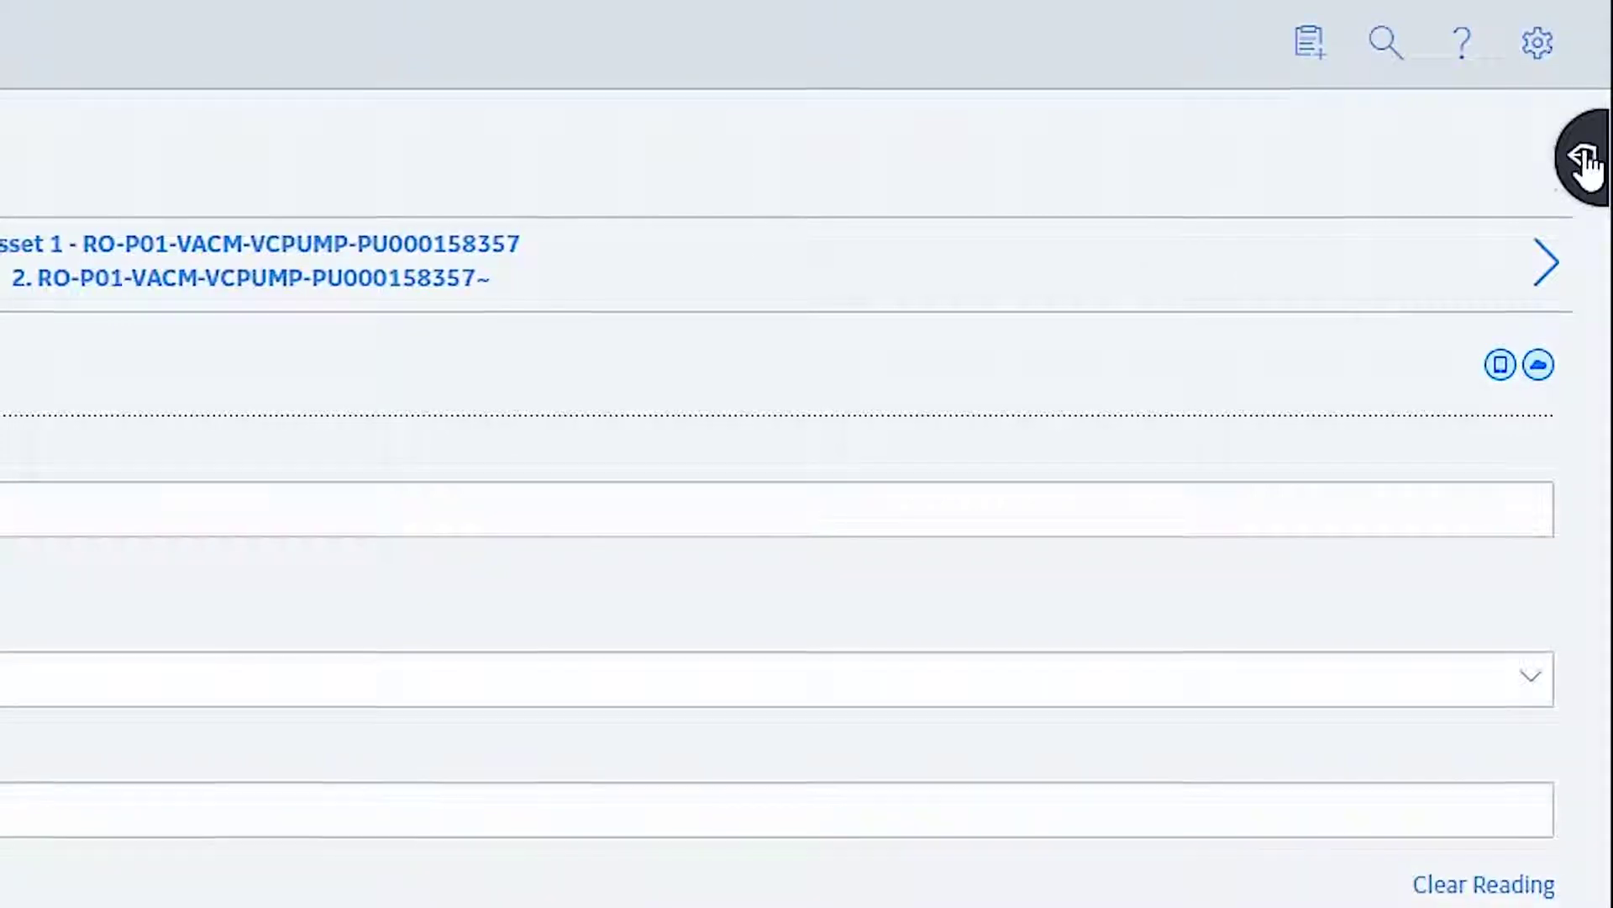
pyautogui.click(1585, 164)
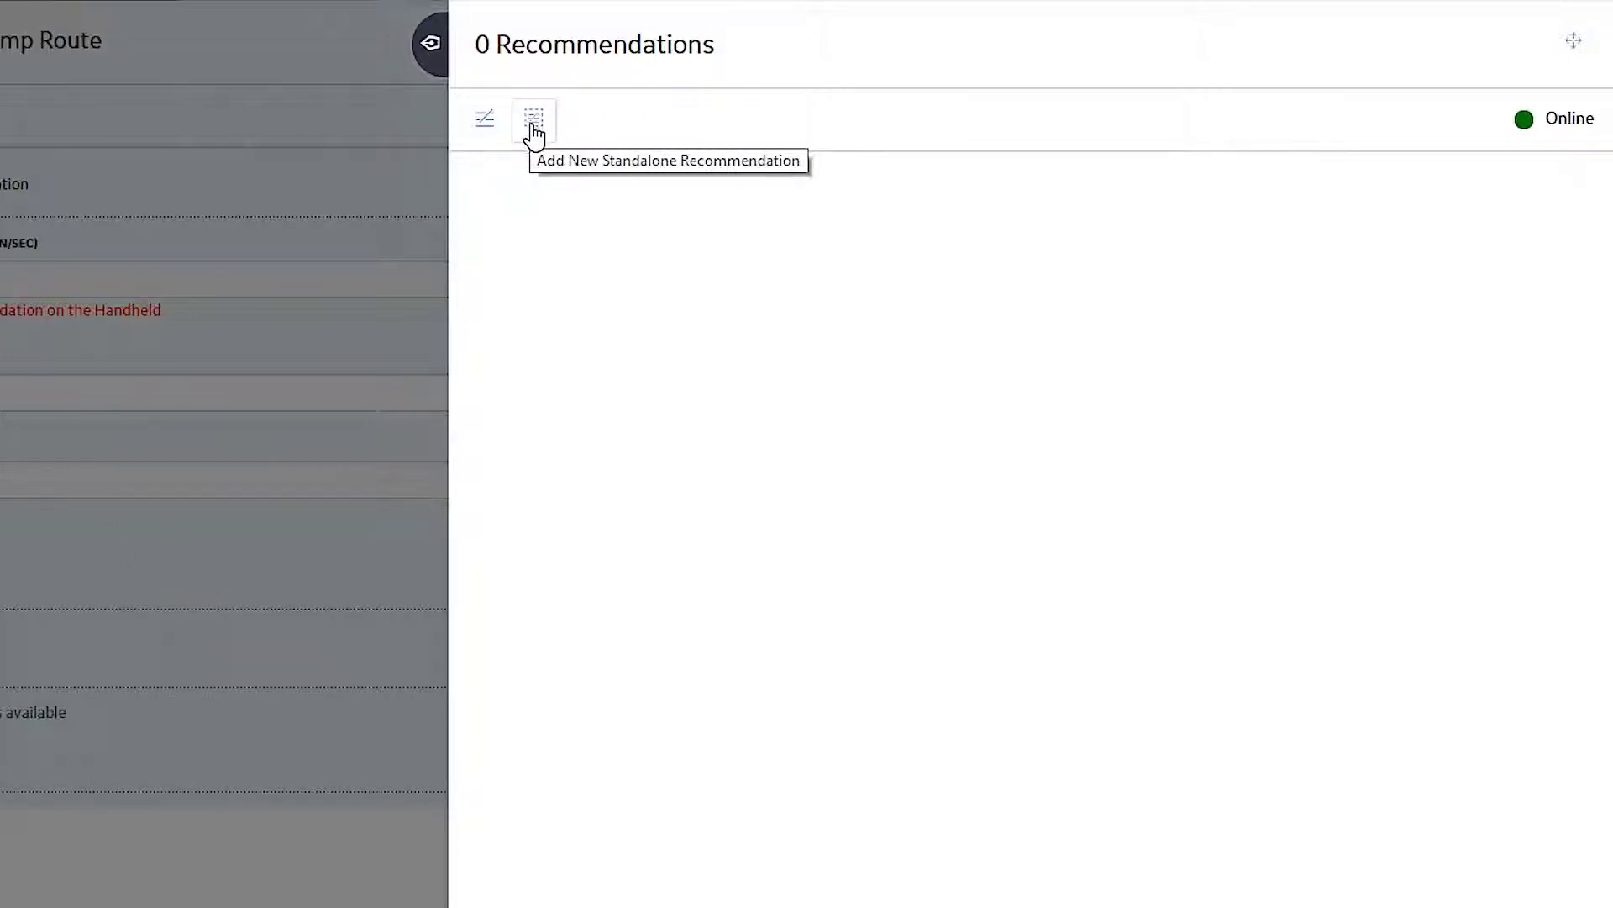
# Step: Start a new recommendation headlined 'High vibration on bearing'
pyautogui.click(493, 119)
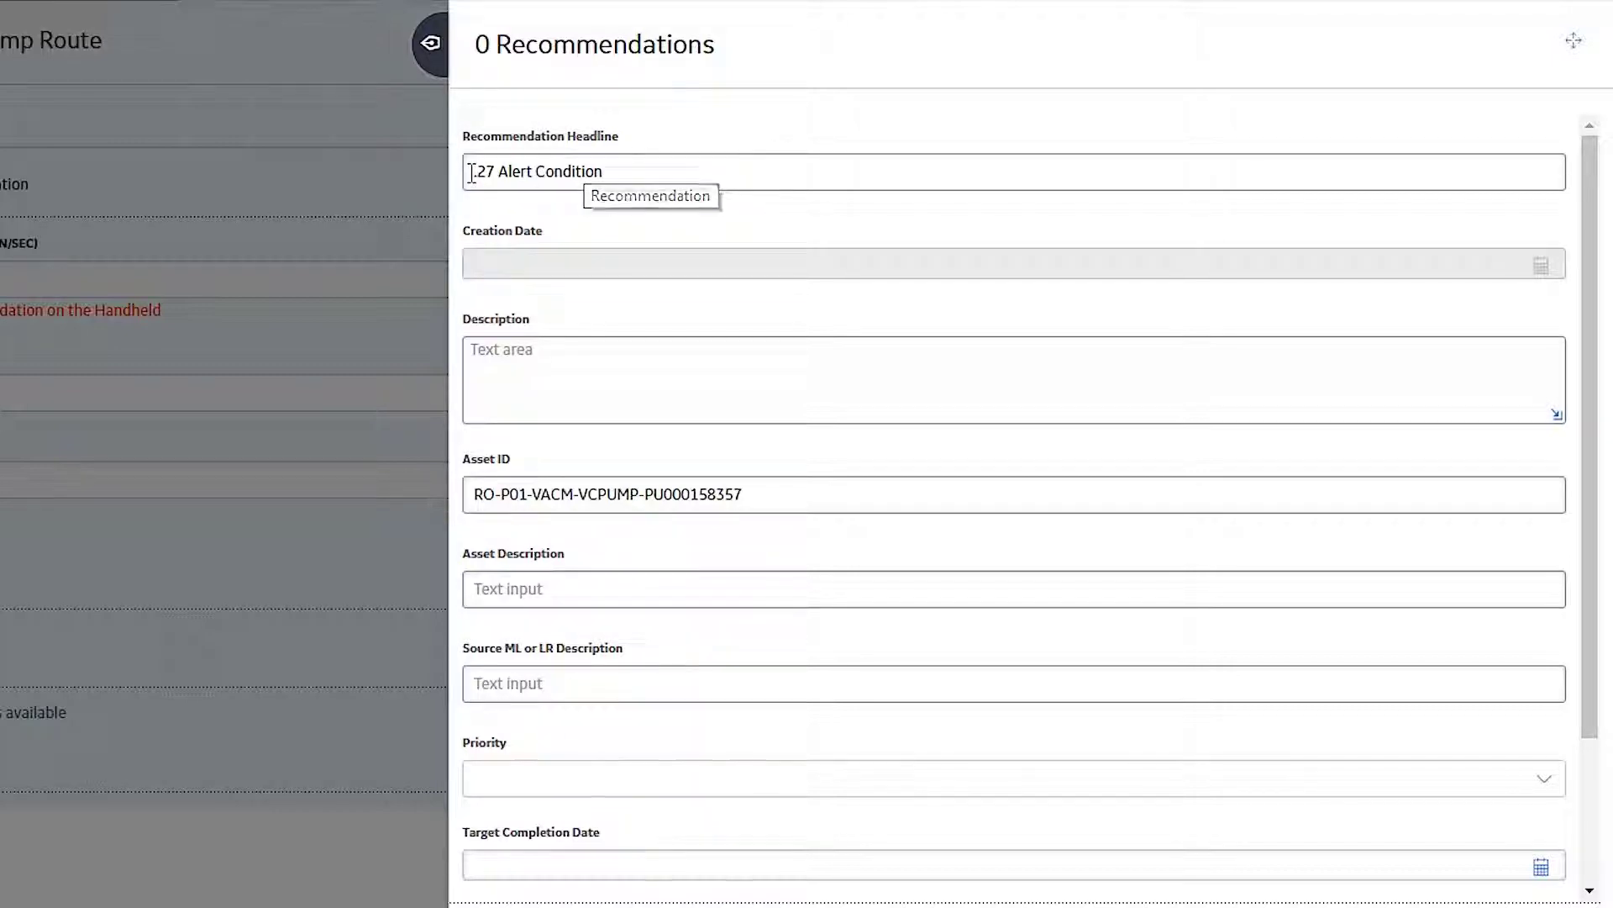
pyautogui.moveTo(471, 173); pyautogui.dragTo(495, 173)
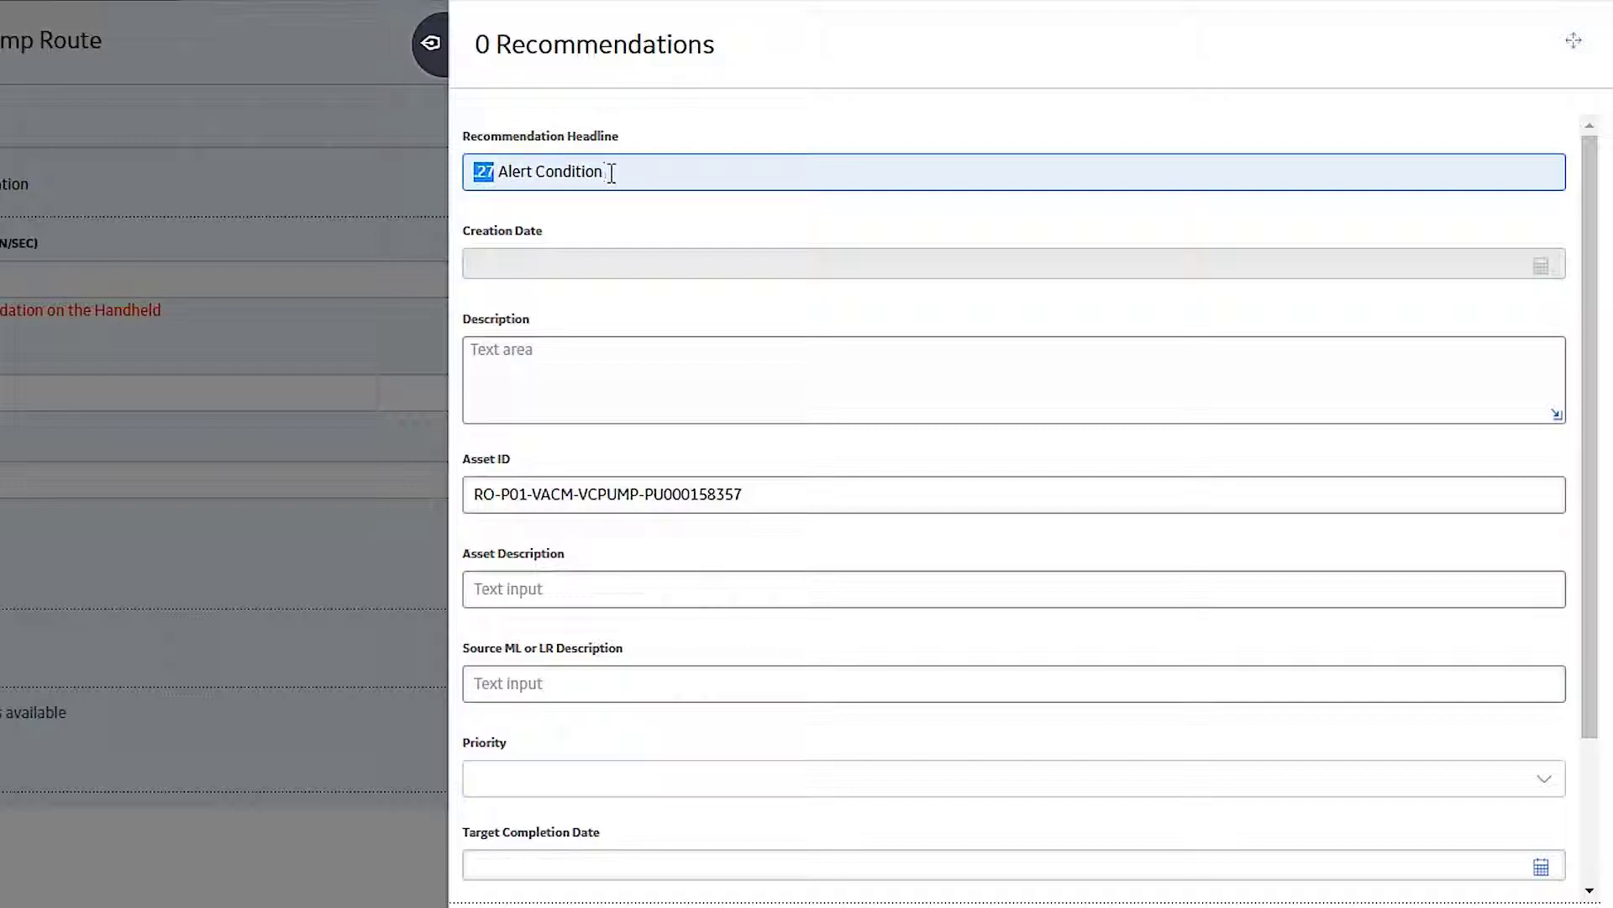
pyautogui.click(637, 175)
pyautogui.moveTo(632, 174); pyautogui.dragTo(398, 151)
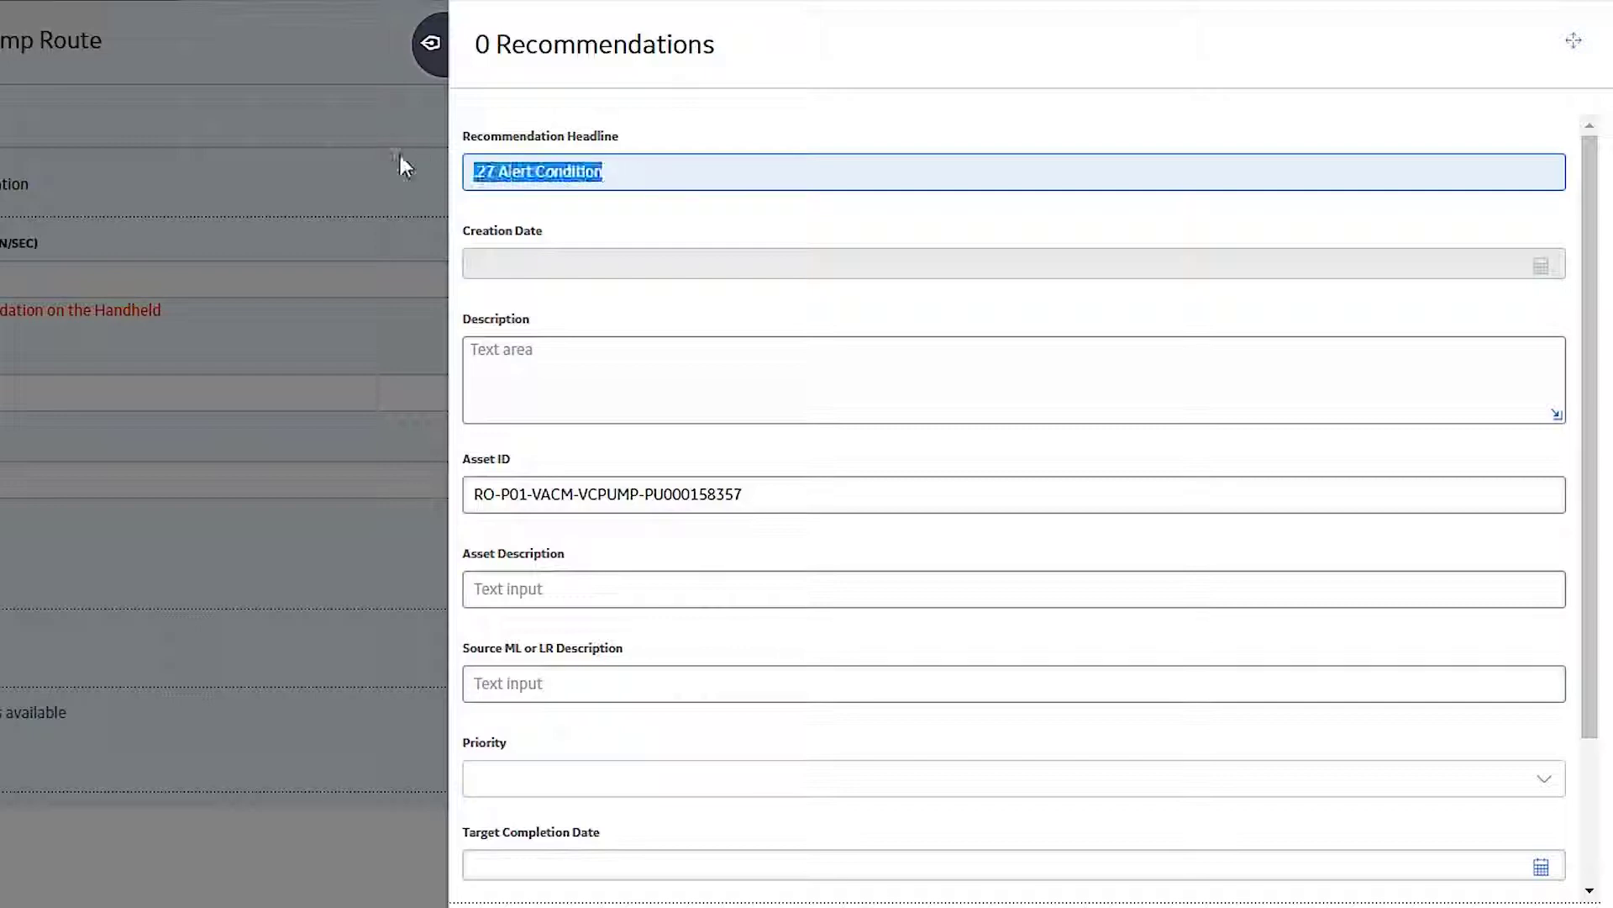
pyautogui.write('High ')
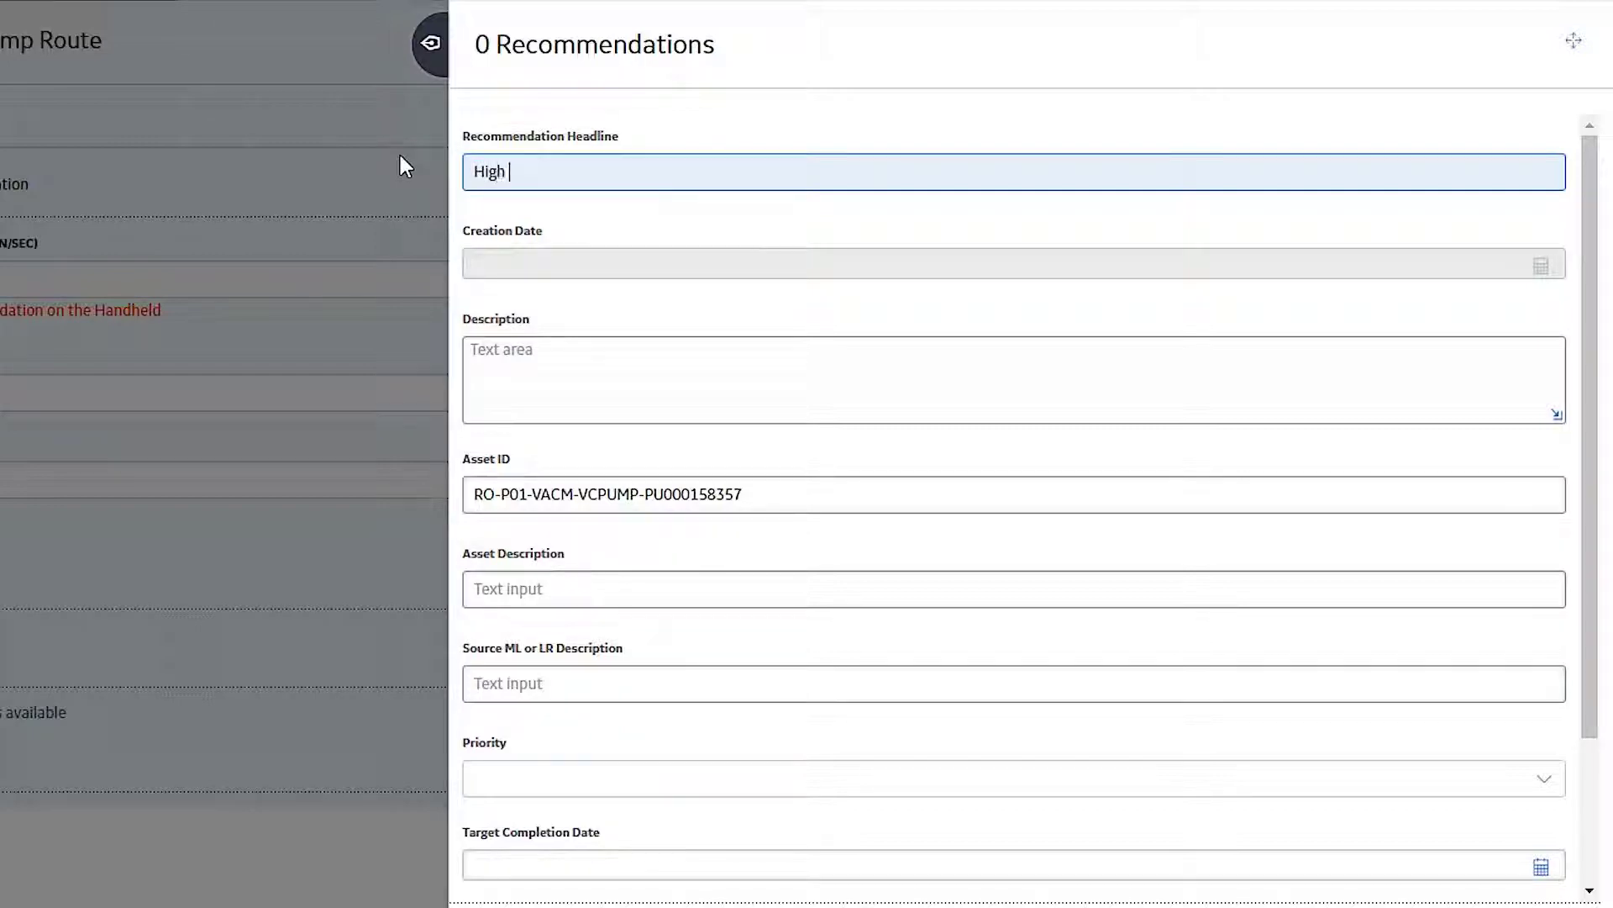
pyautogui.write('vibration on bearing')
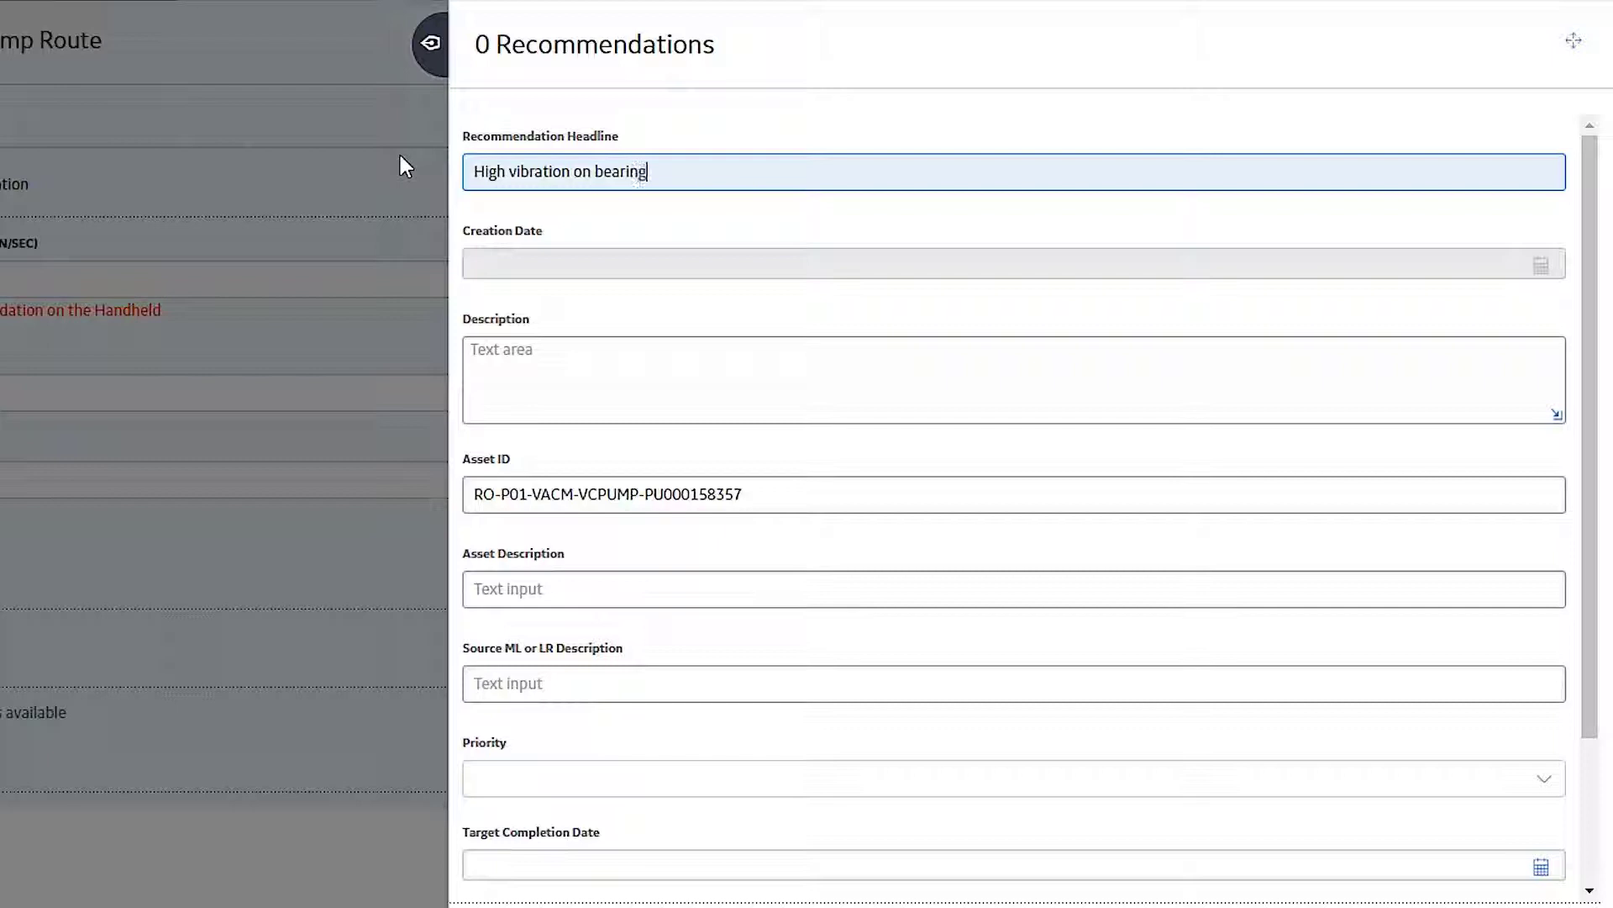
# Step: Add the description 'Long', save the recommendation, and close the Recommendations panel
pyautogui.click(562, 396)
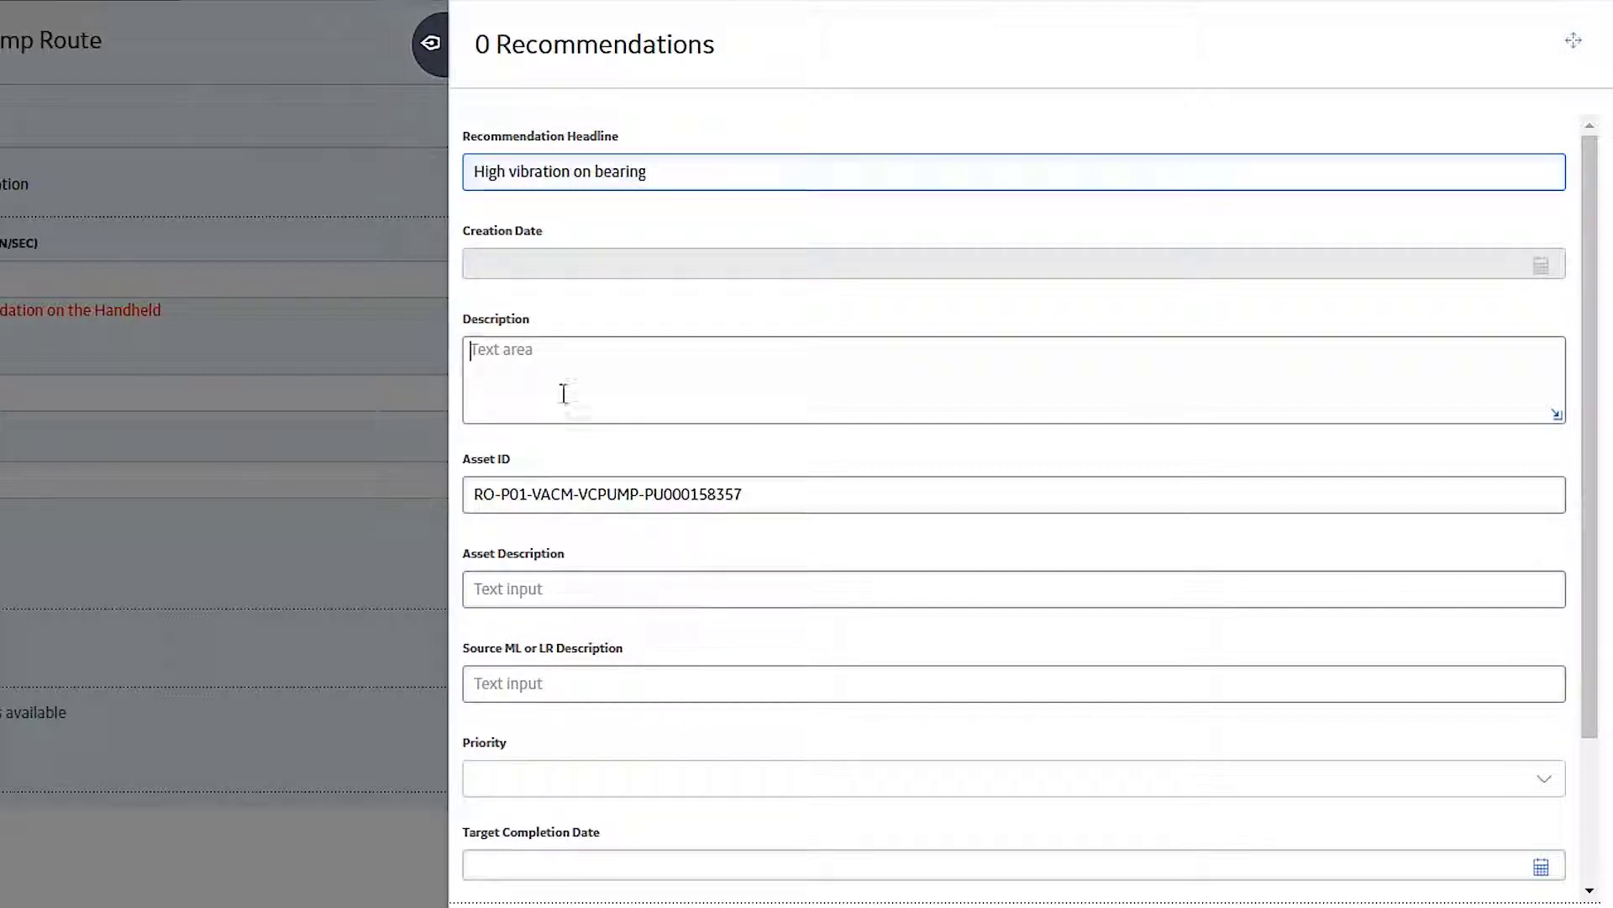
pyautogui.write('Long text goes here')
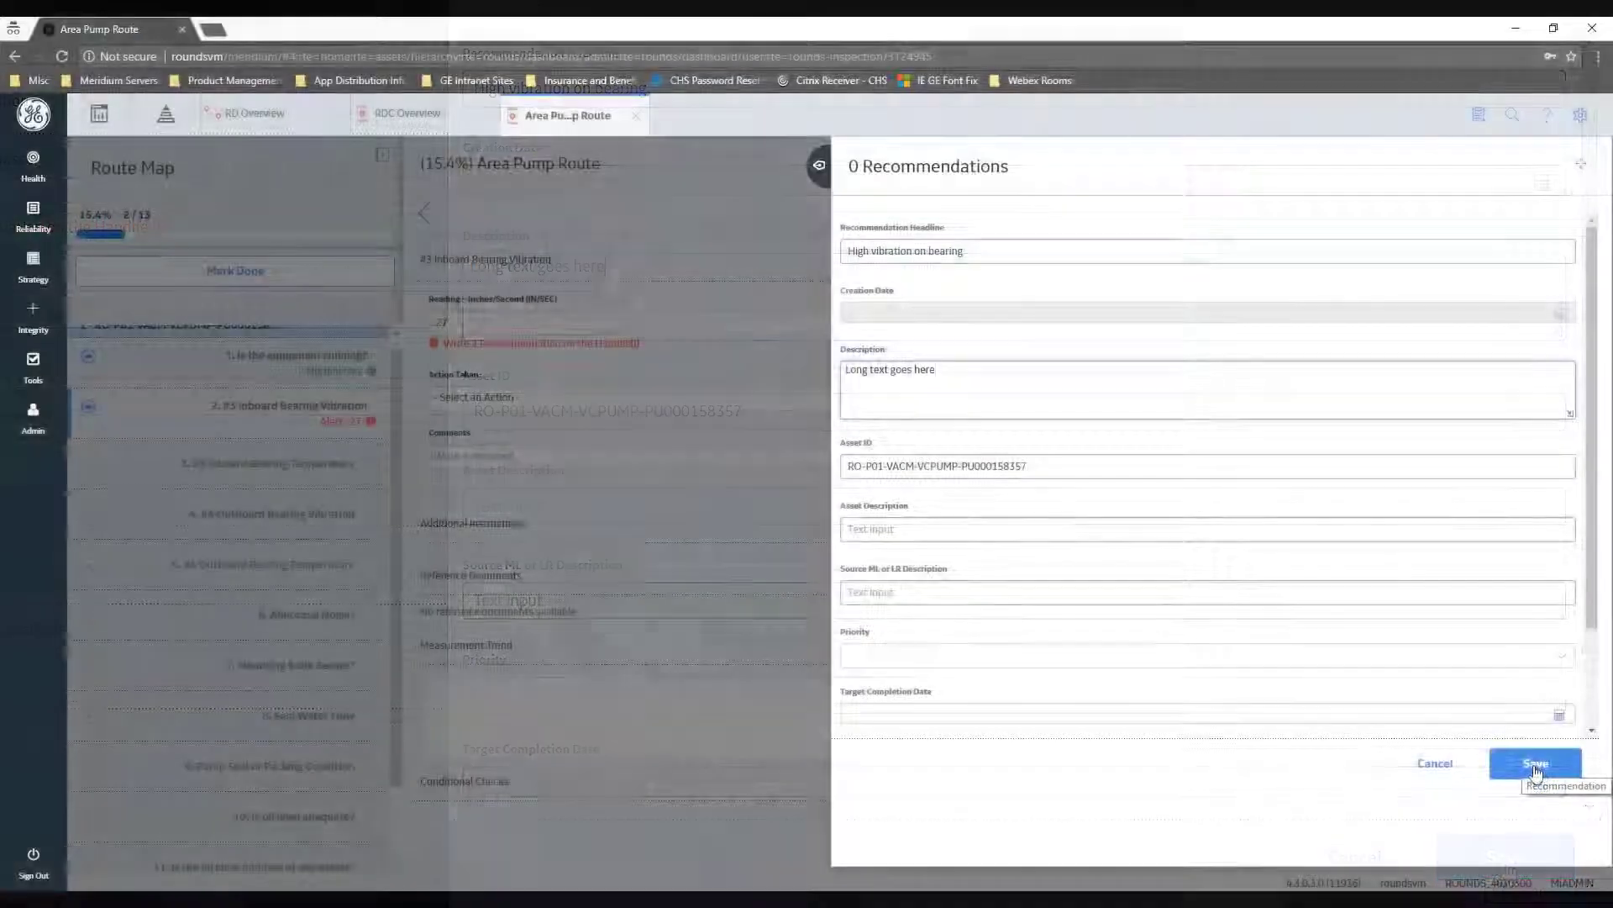
pyautogui.click(1536, 767)
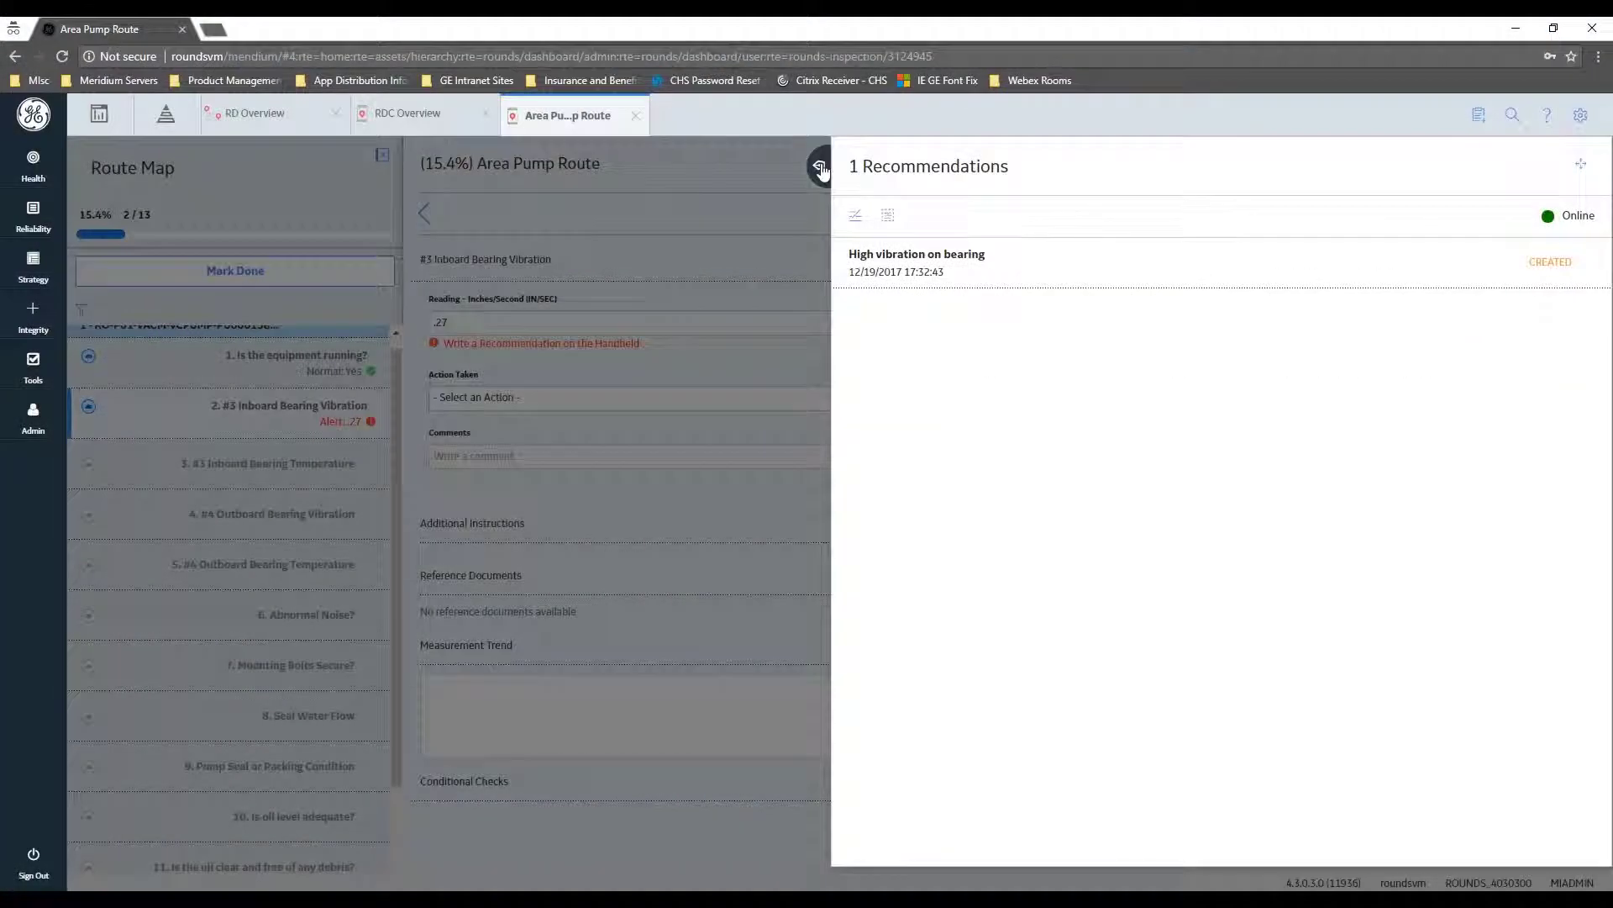
pyautogui.click(105, 141)
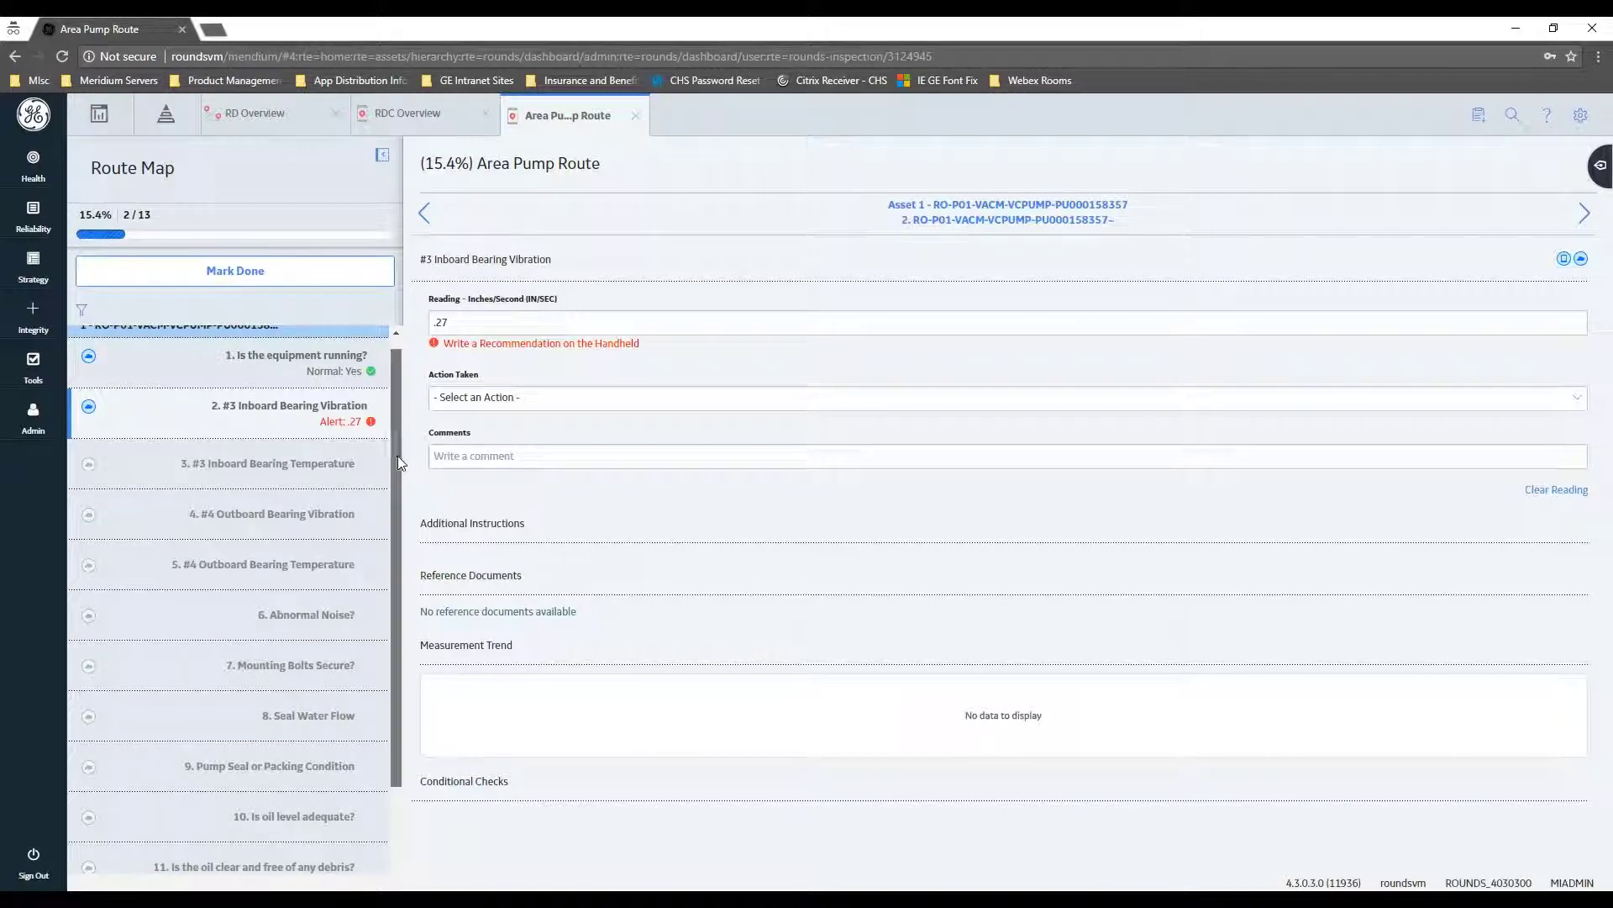
# Step: Show all readings of the first asset and enter 134 for #3 Inboard Bearing Temperature
pyautogui.scroll(1, 396, 456)
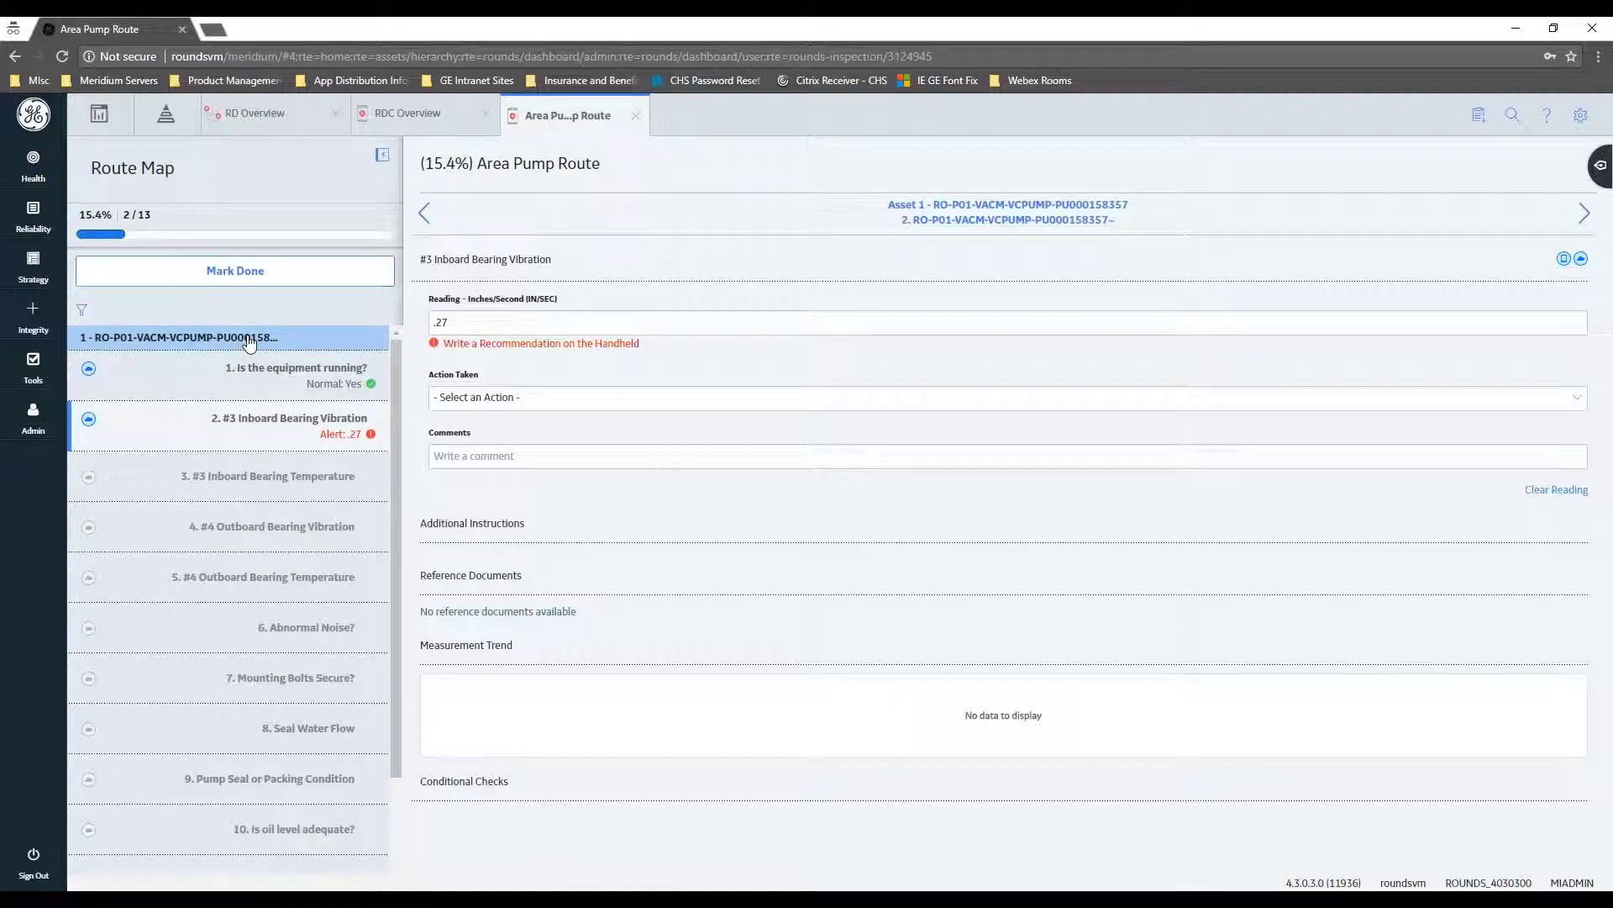
pyautogui.click(249, 338)
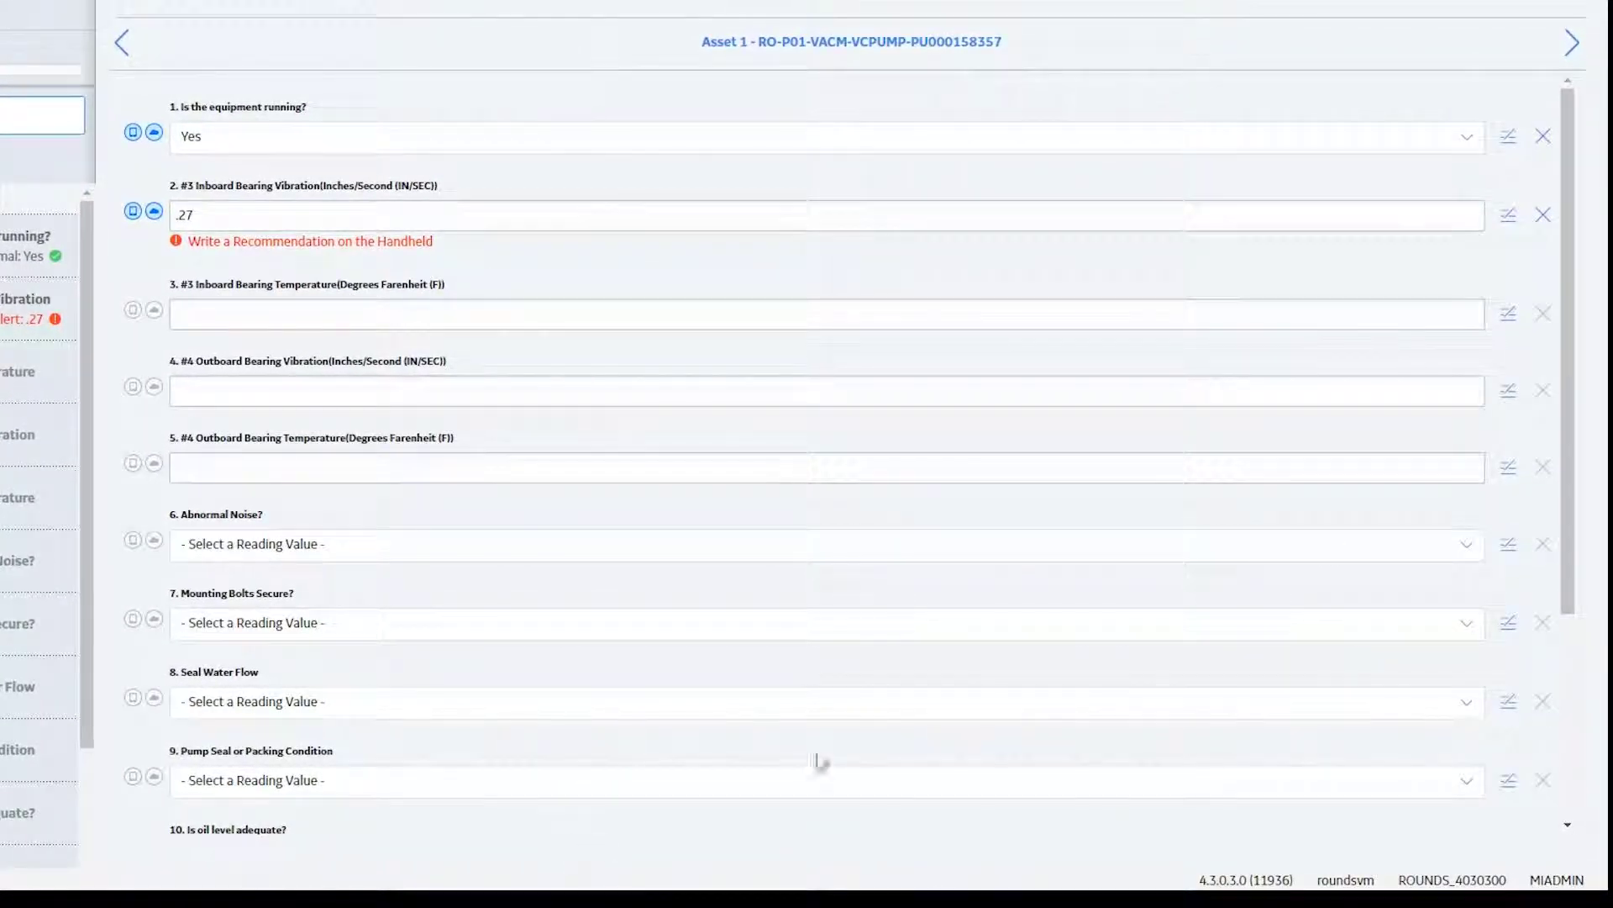
pyautogui.moveTo(1566, 168); pyautogui.dragTo(1568, 94)
pyautogui.click(244, 318)
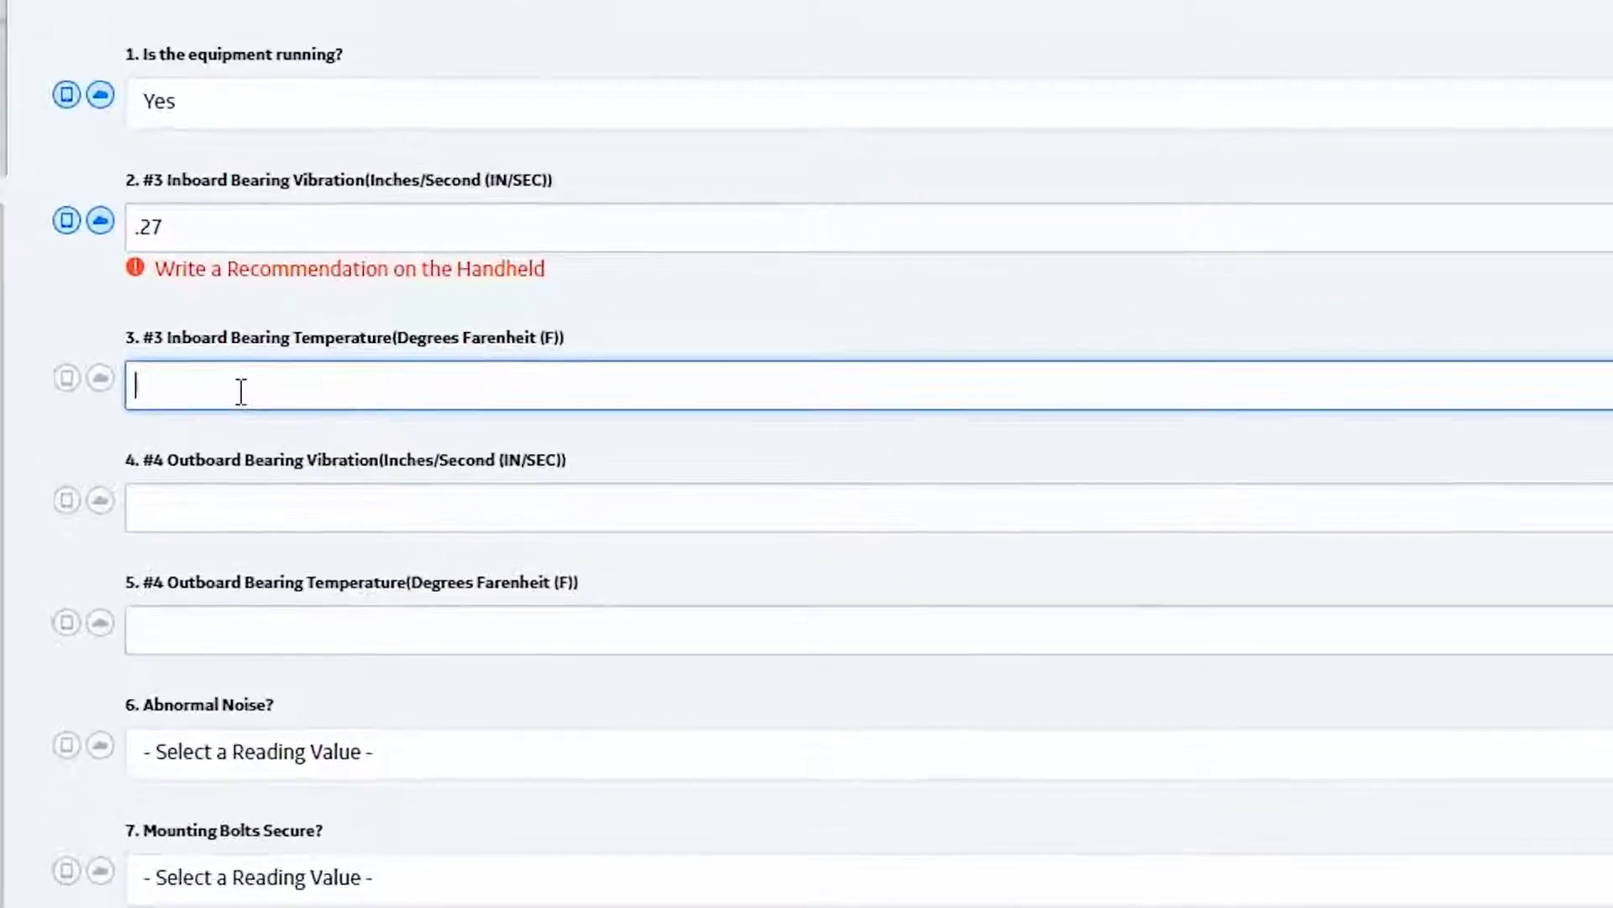
pyautogui.write('134')
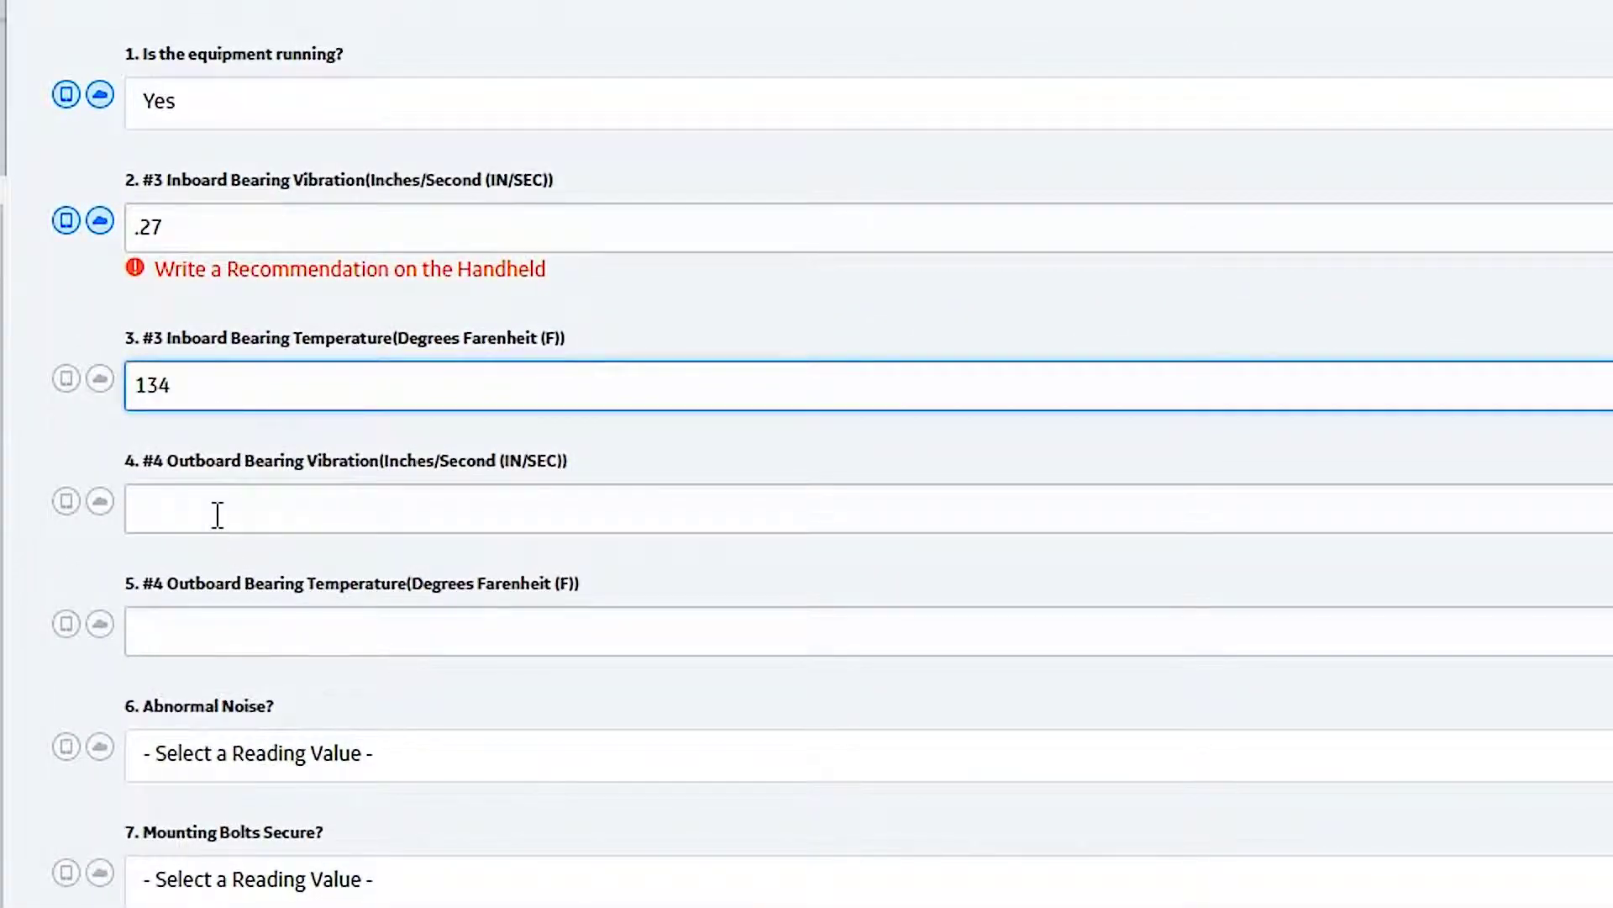
pyautogui.click(217, 514)
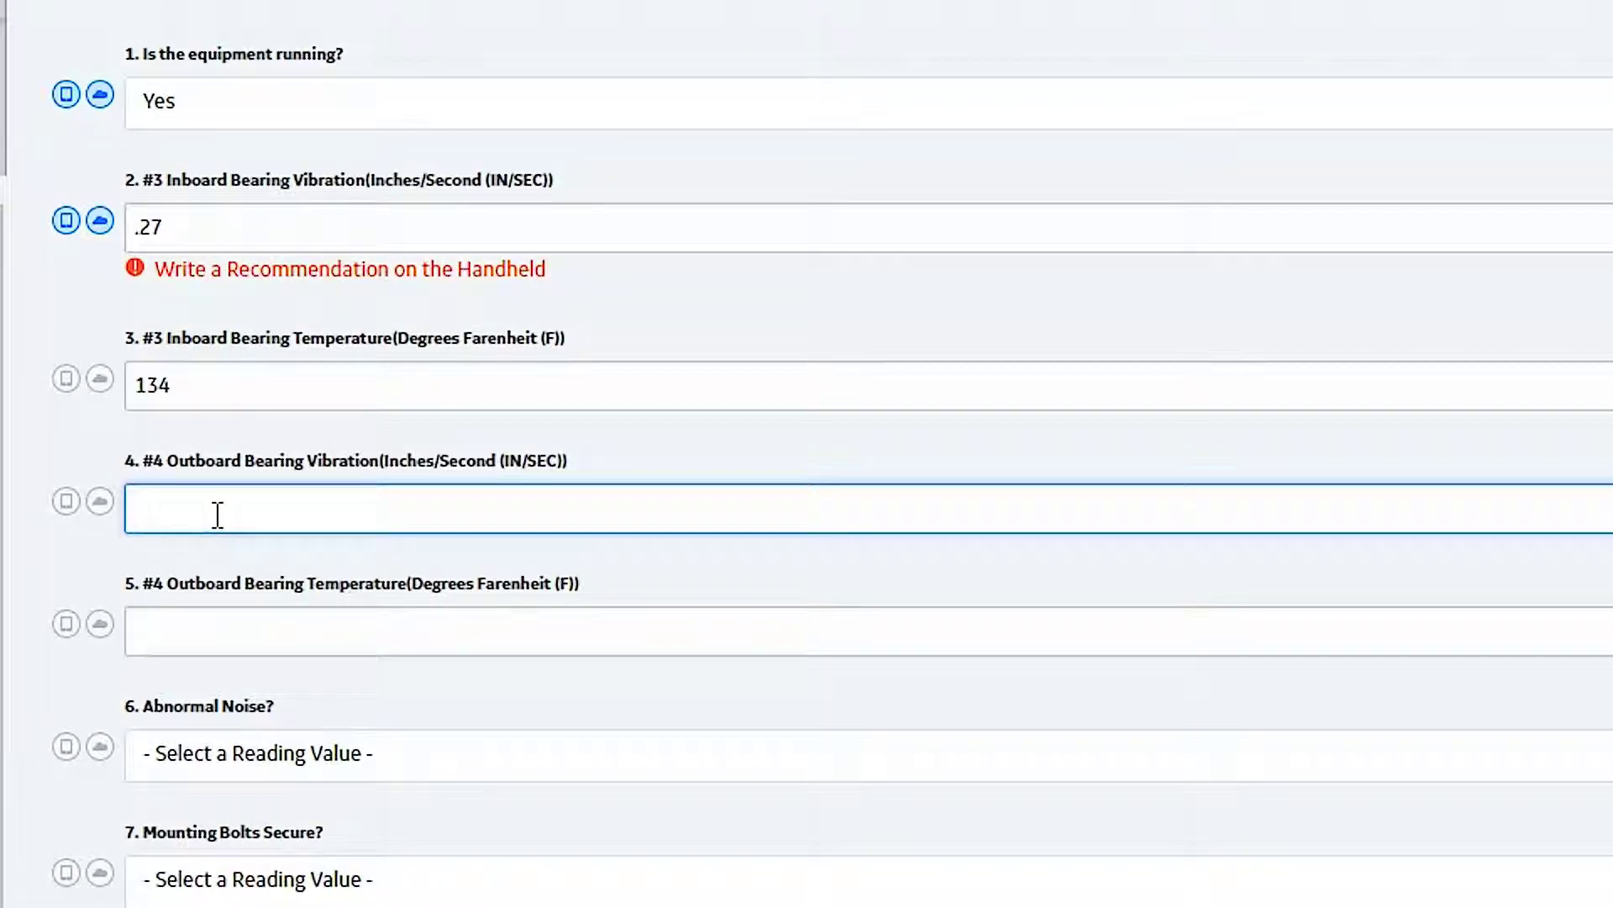
# Step: Enter .13 and 176 for the #4 Outboard Bearing readings, then view that reading's recommendations
pyautogui.write('.13')
pyautogui.click(202, 628)
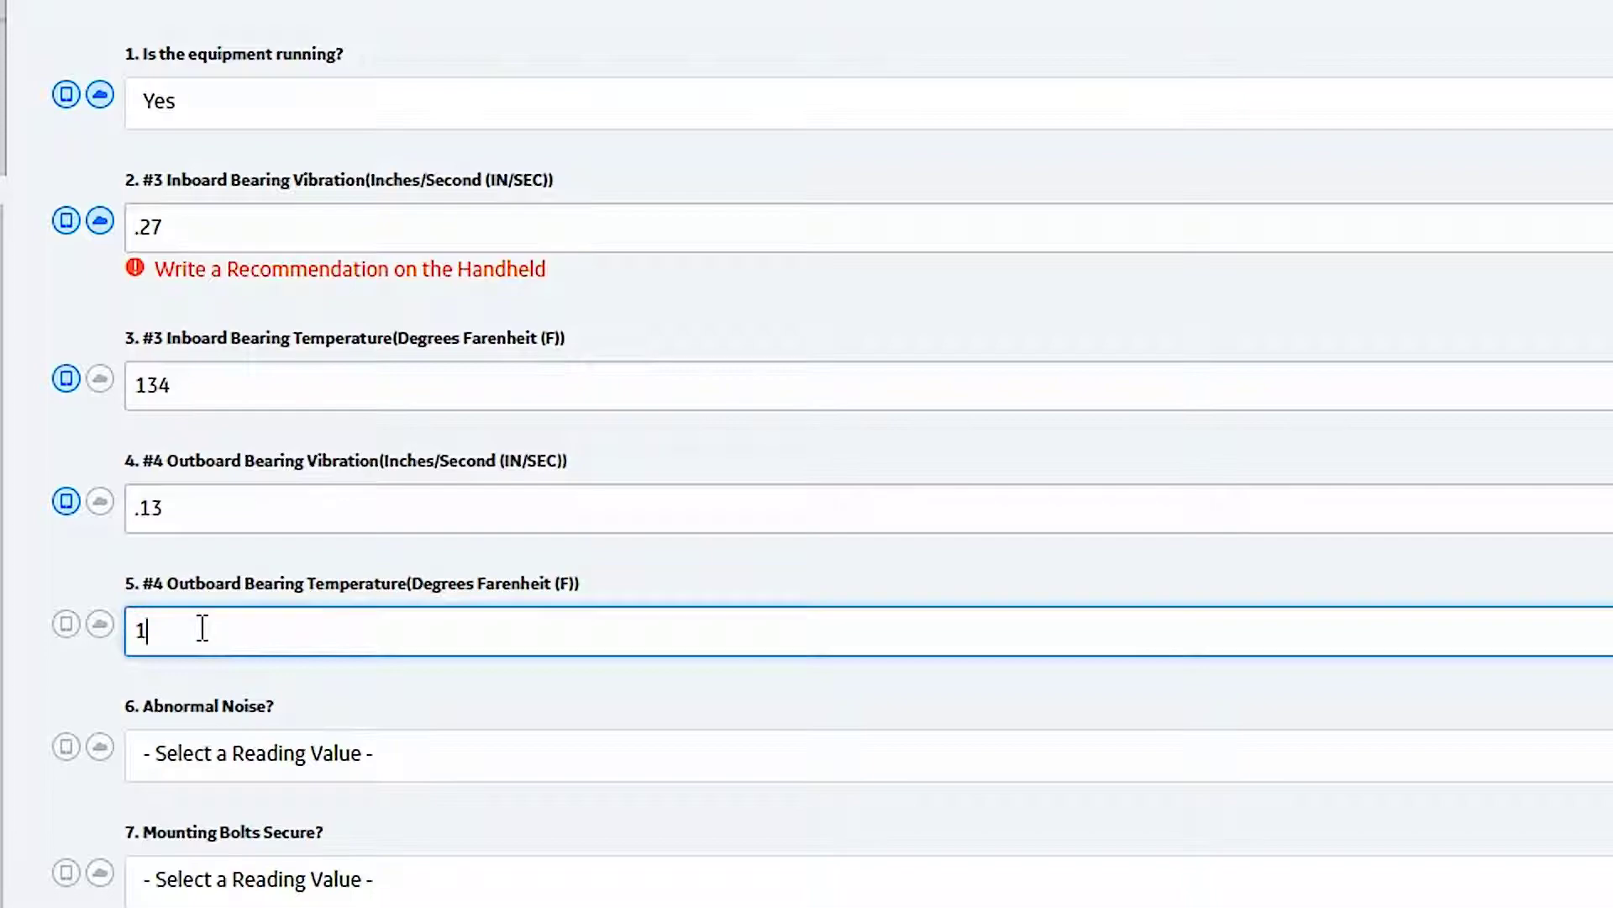
pyautogui.click(371, 684)
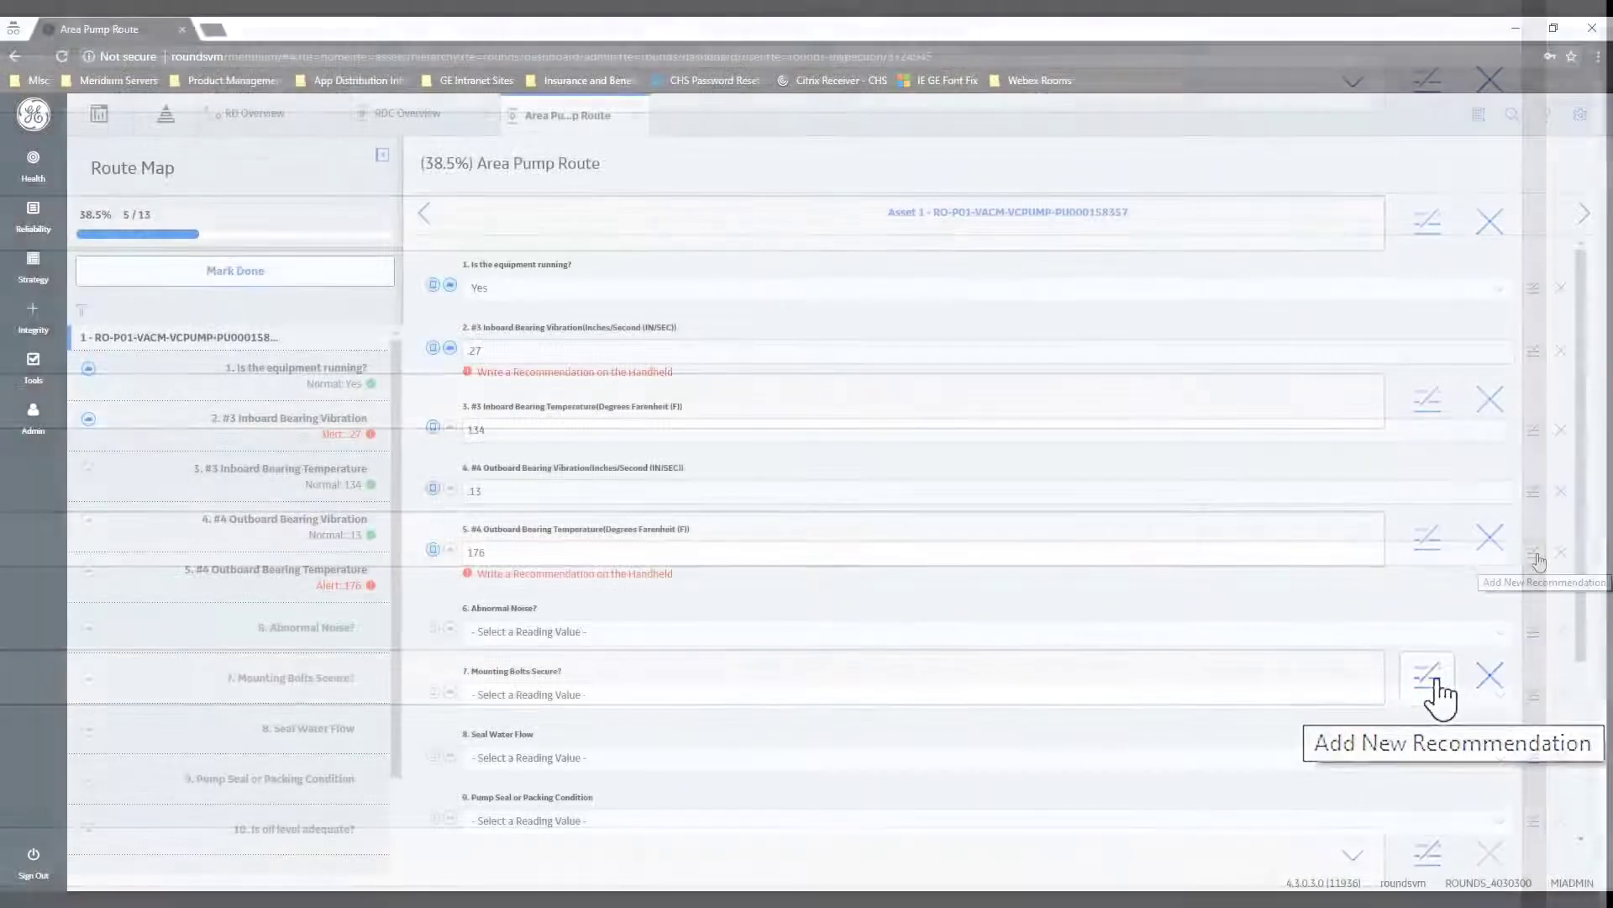
pyautogui.click(1431, 685)
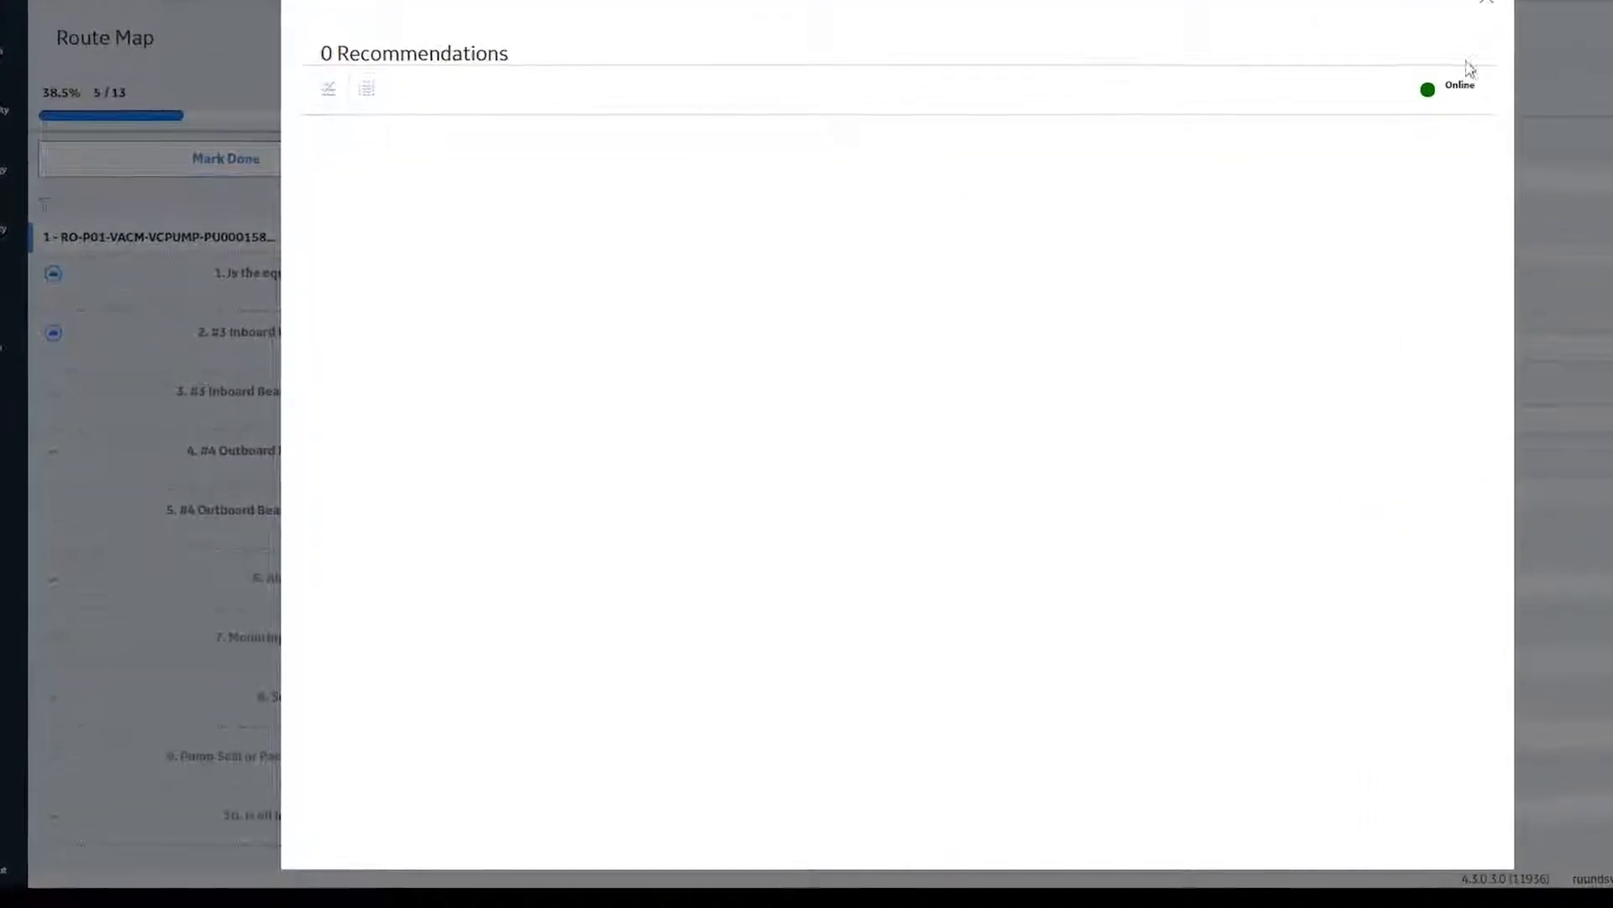
# Step: Record Abnormal Noise No, Mounting Bolts Secure Yes, Seal Water Flow OK, and Pump Seal Condition OK
pyautogui.click(1486, 2)
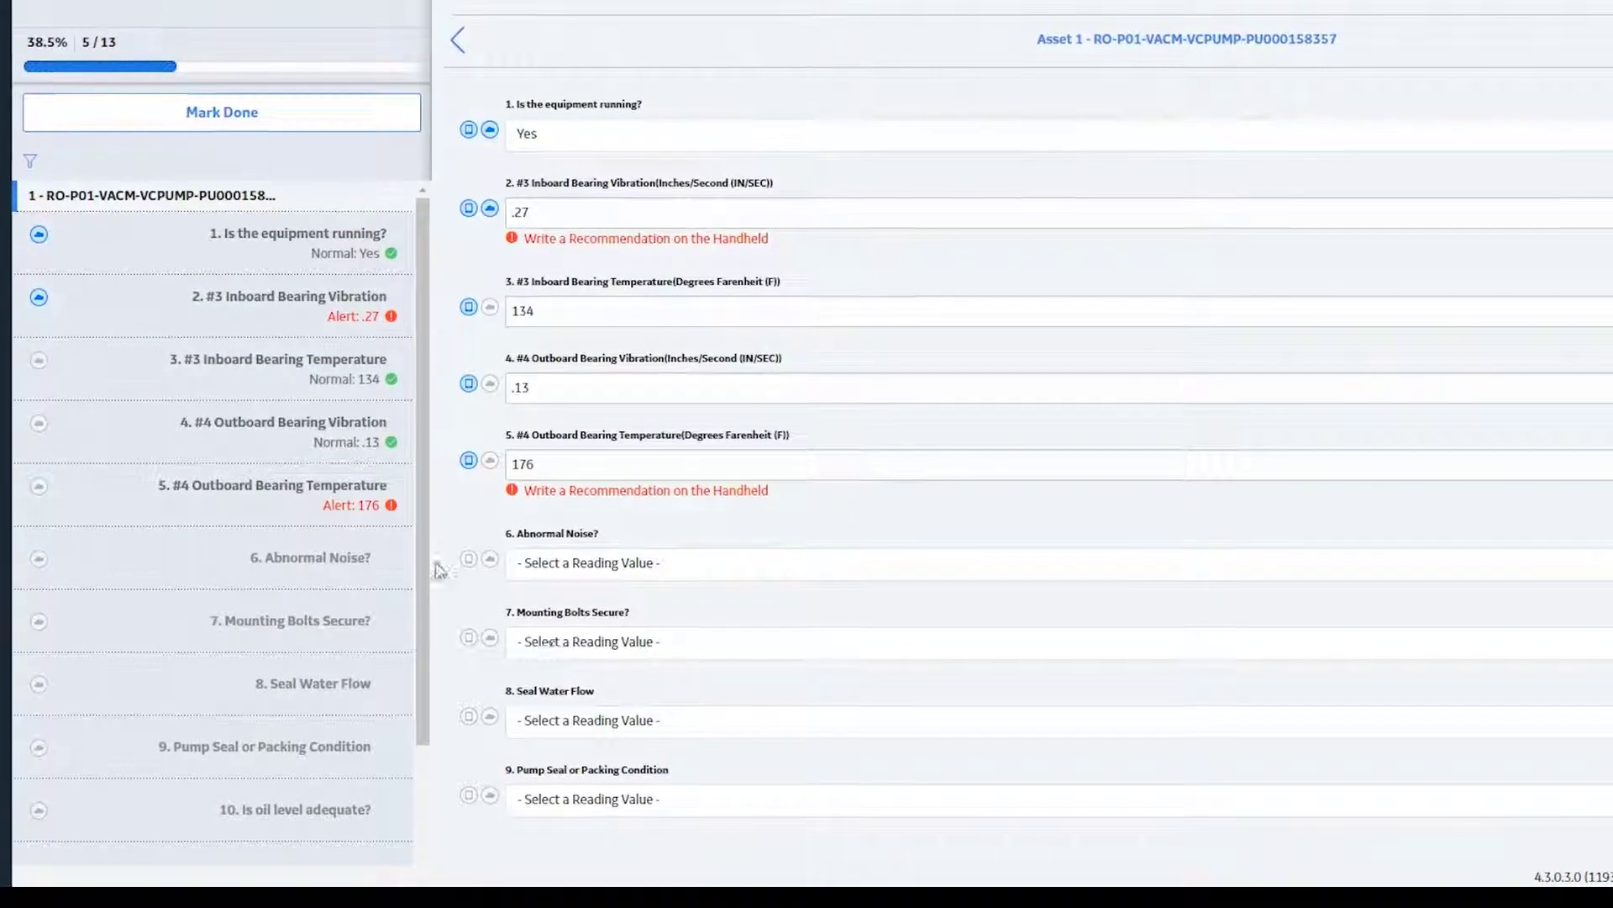
pyautogui.click(623, 560)
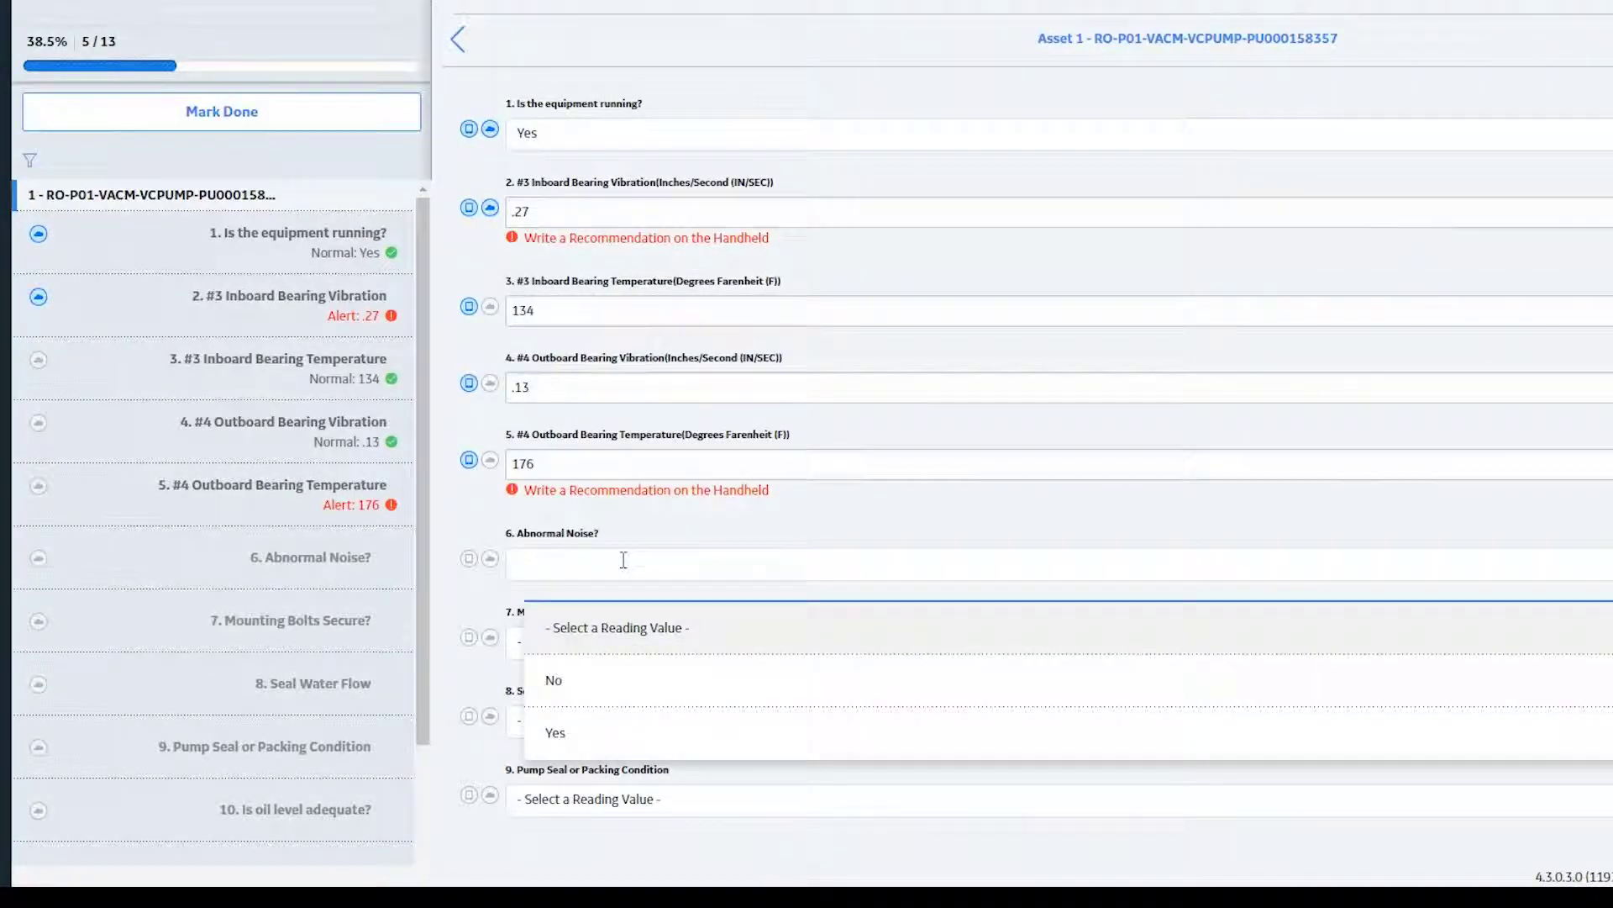
pyautogui.click(558, 682)
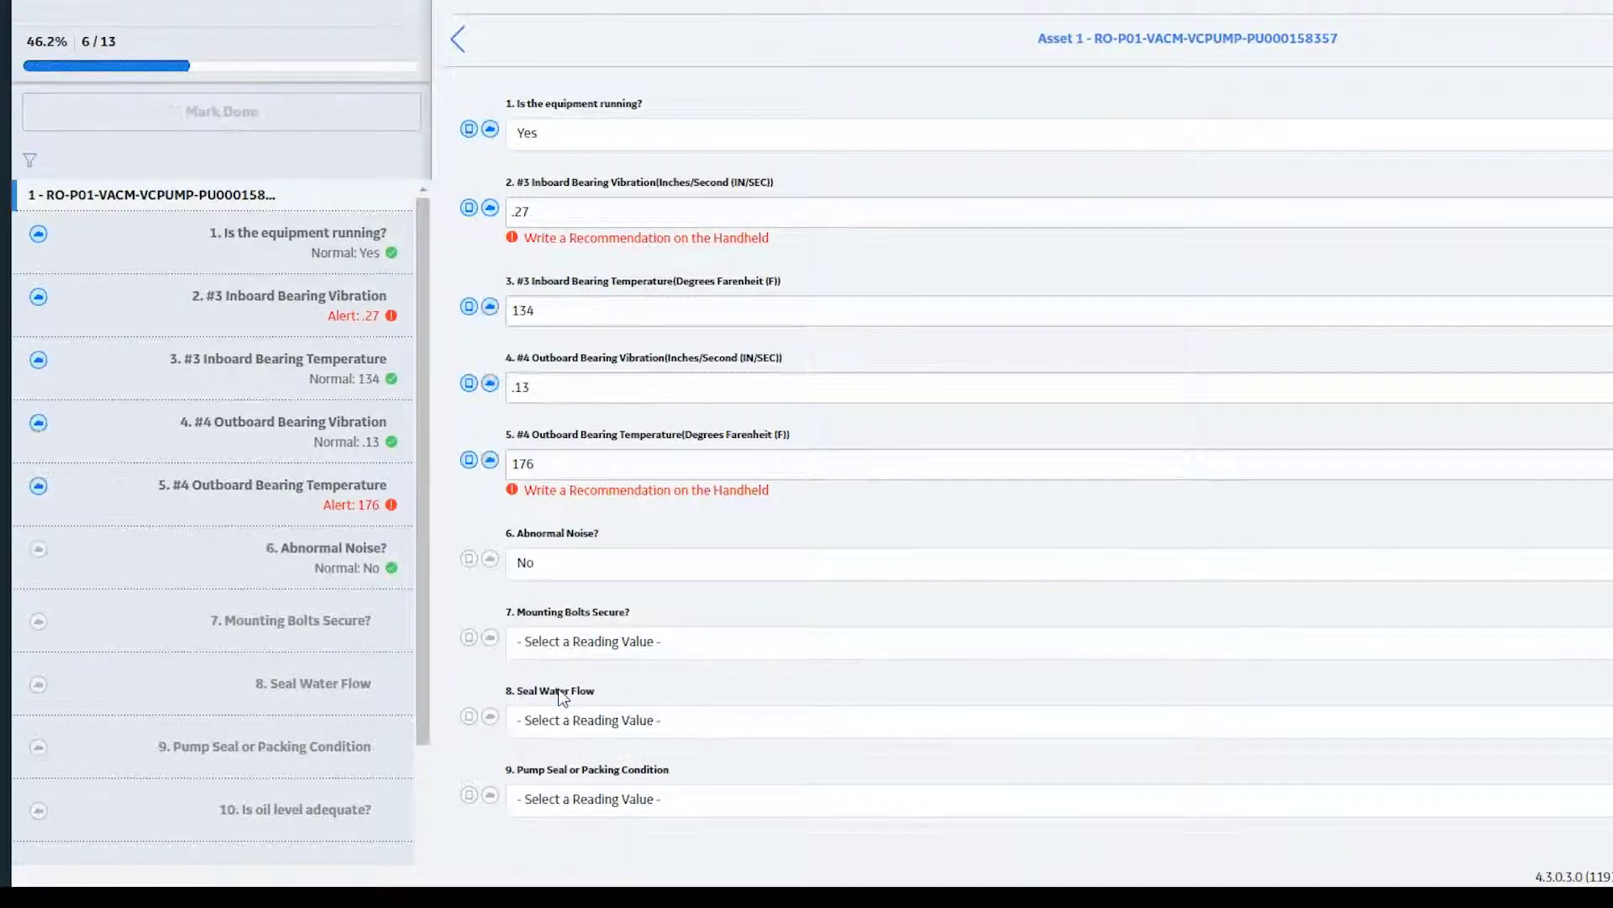
pyautogui.click(577, 644)
pyautogui.click(576, 825)
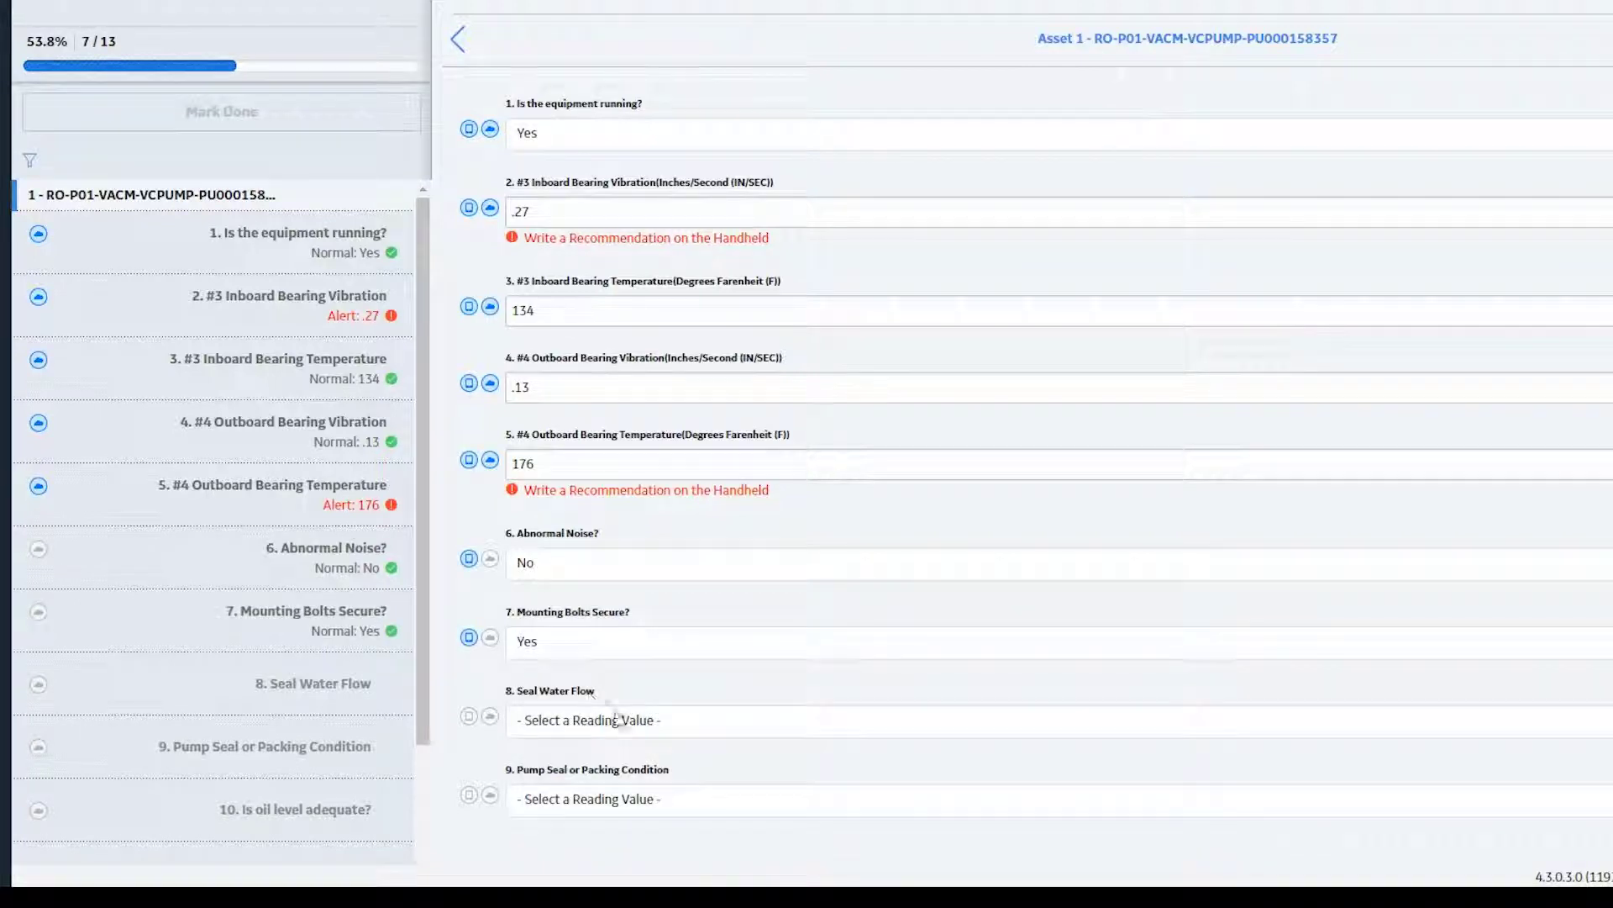
pyautogui.click(637, 722)
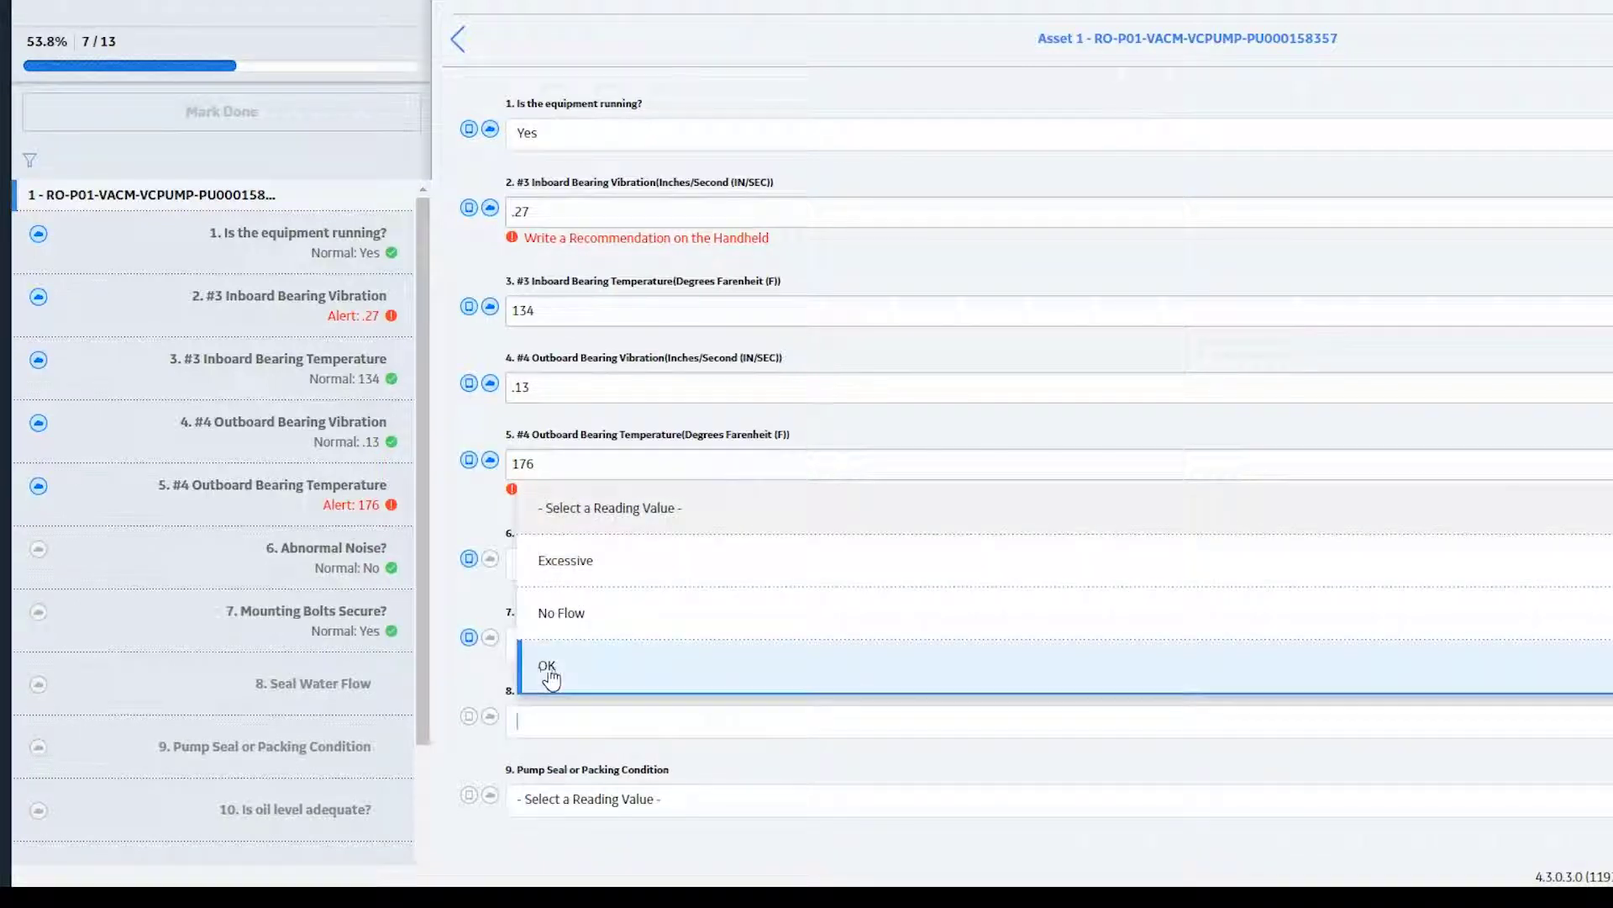
pyautogui.click(603, 679)
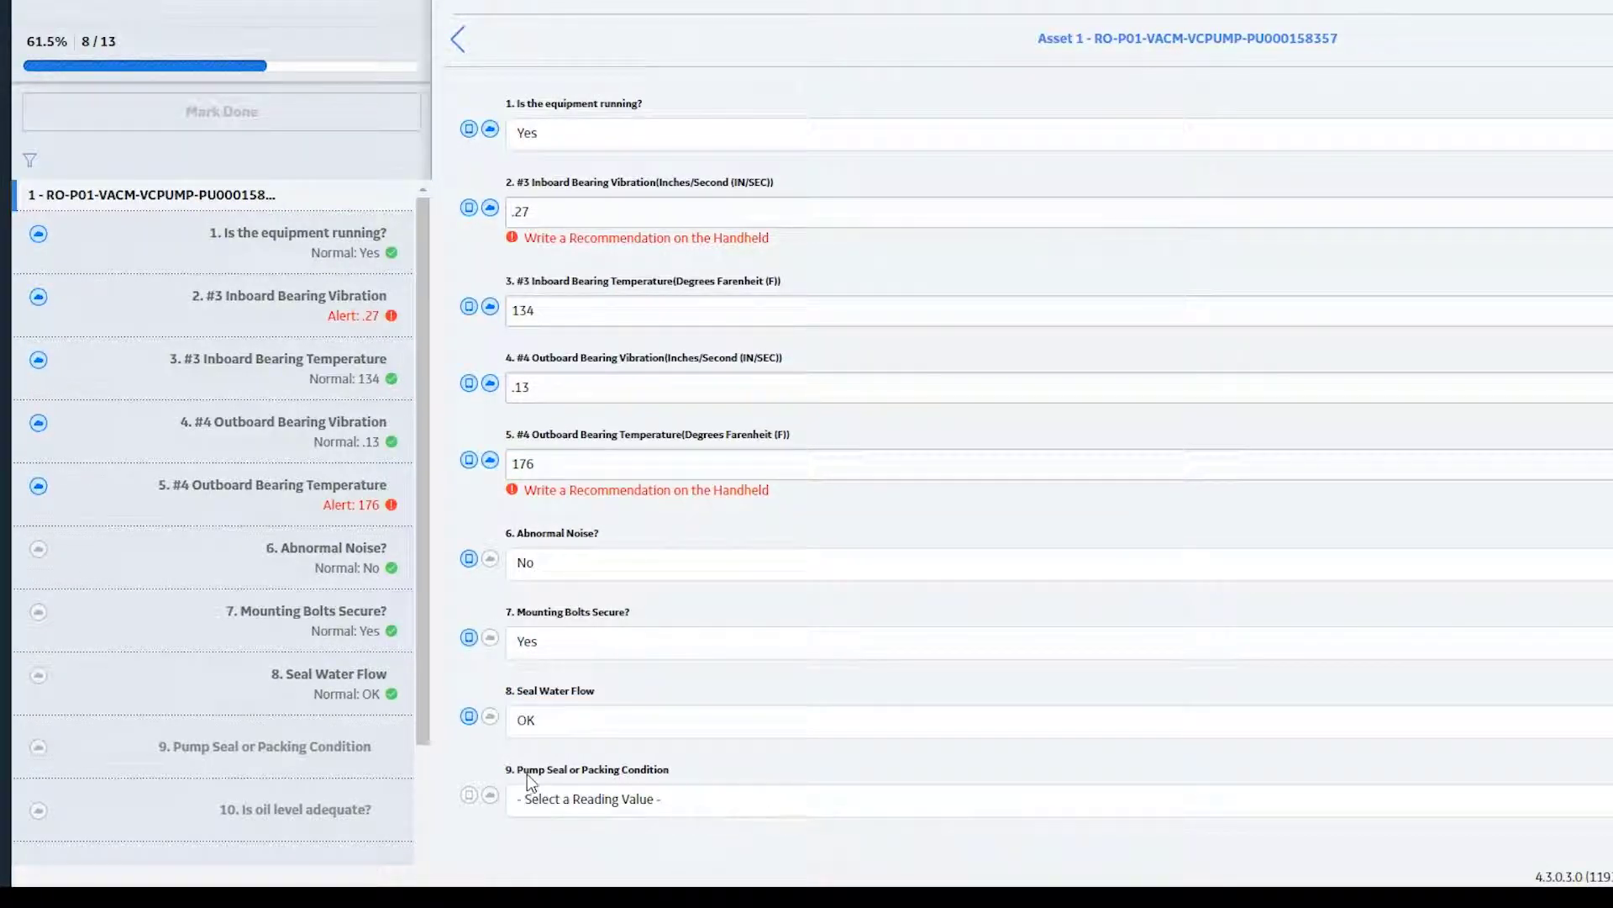
pyautogui.click(662, 800)
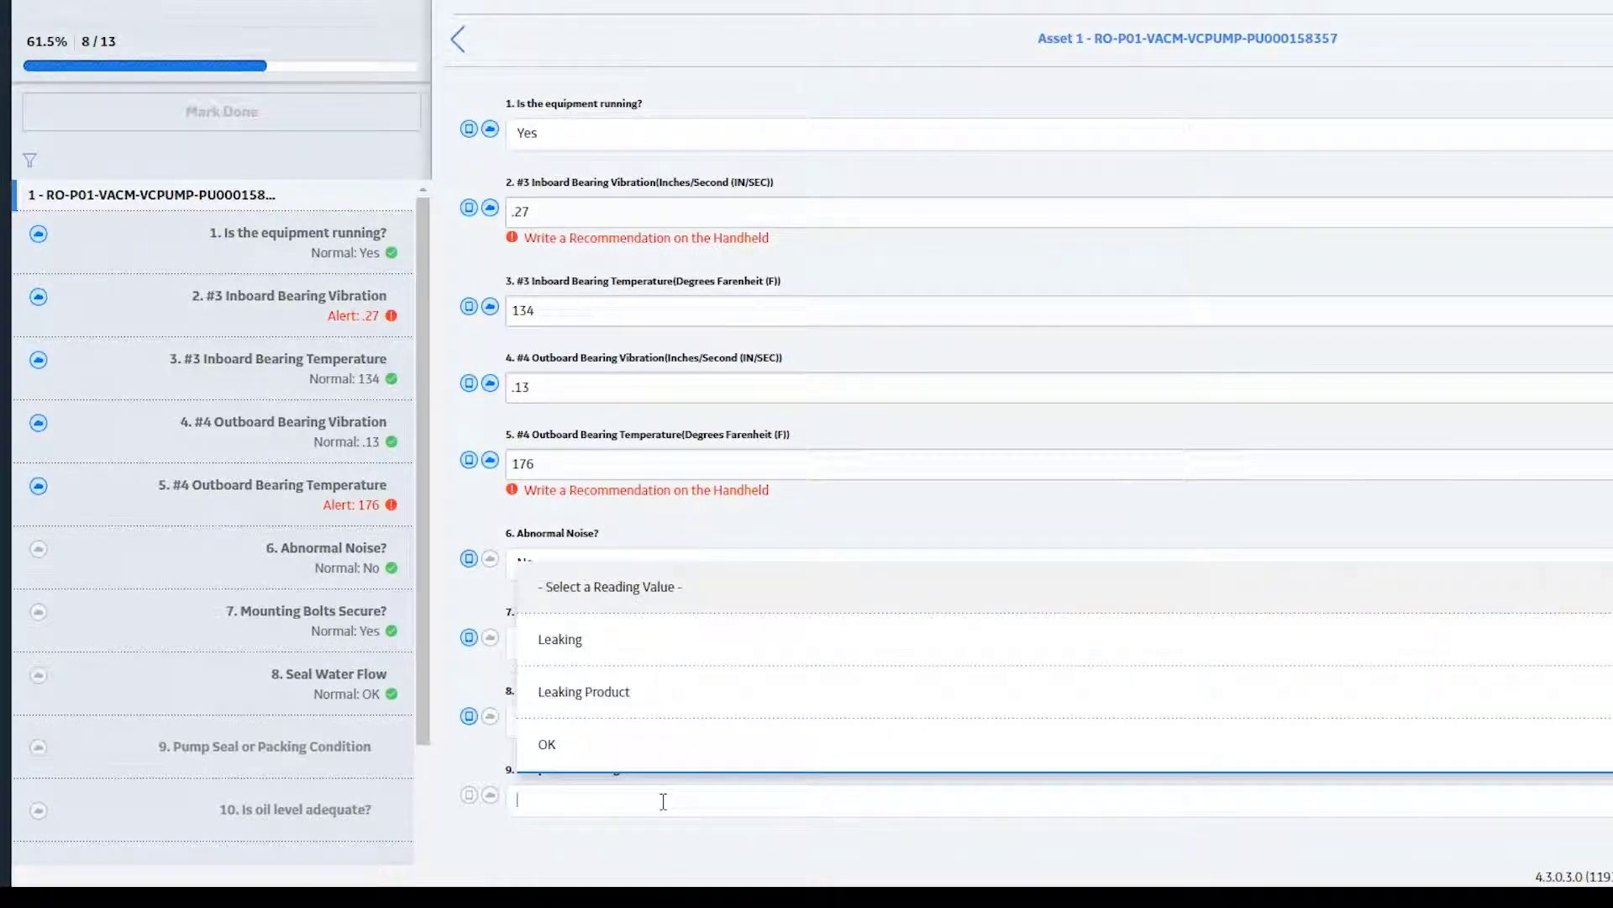
pyautogui.click(605, 759)
# Step: Record oil level adequate No, oil Dirty, oil breather Yes, and other defects in area Yes
pyautogui.scroll(-4, 1300, 581)
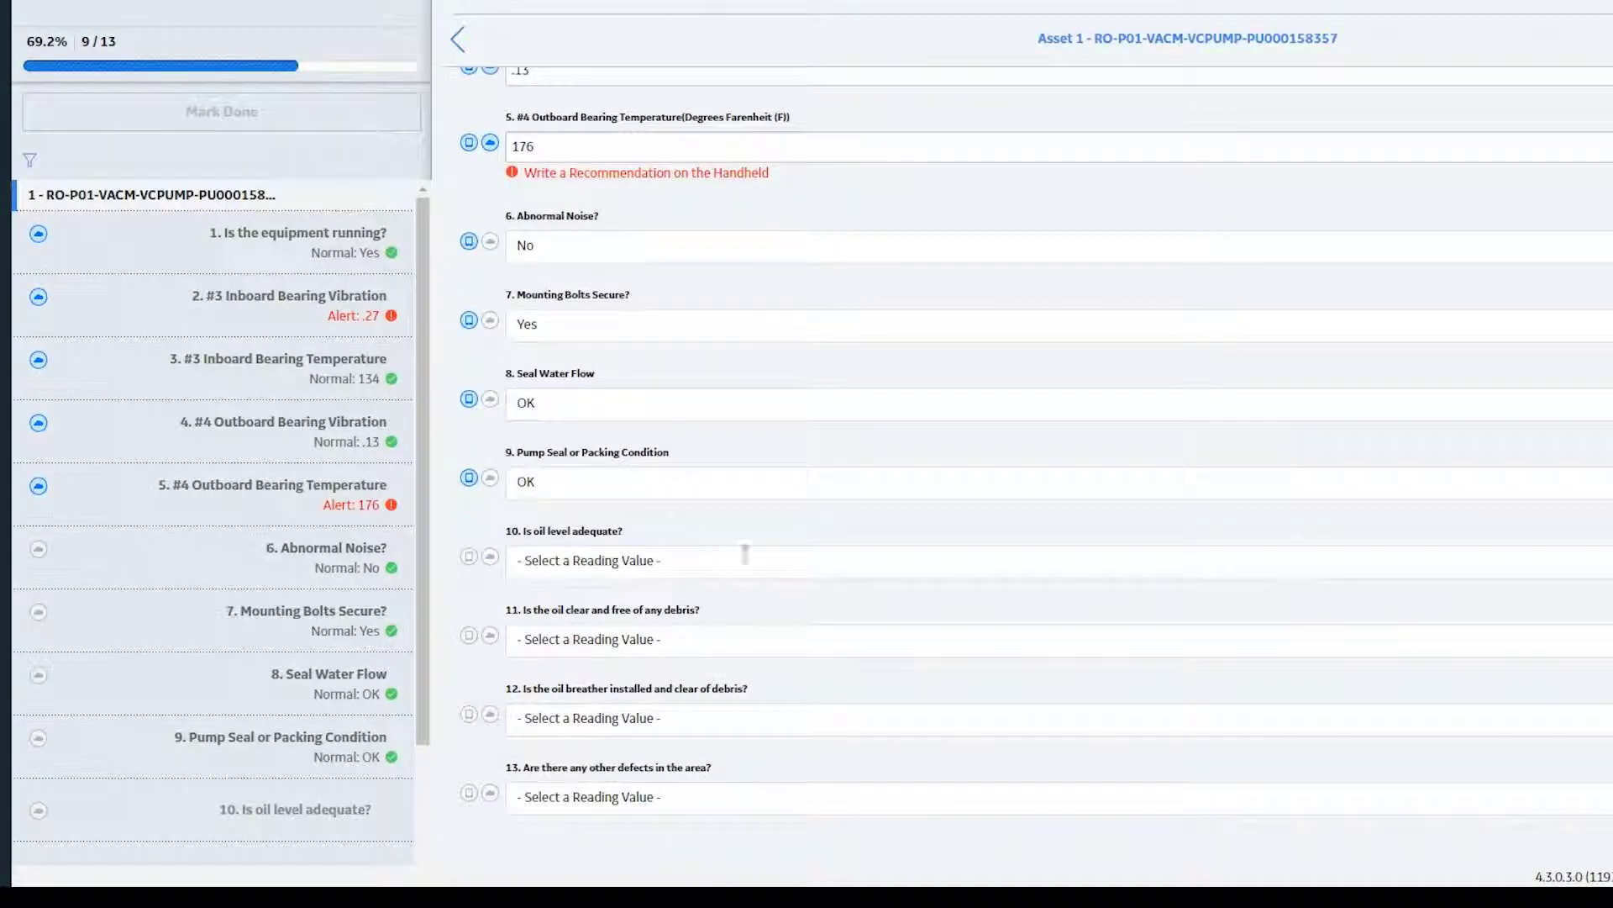
pyautogui.click(628, 560)
pyautogui.click(617, 672)
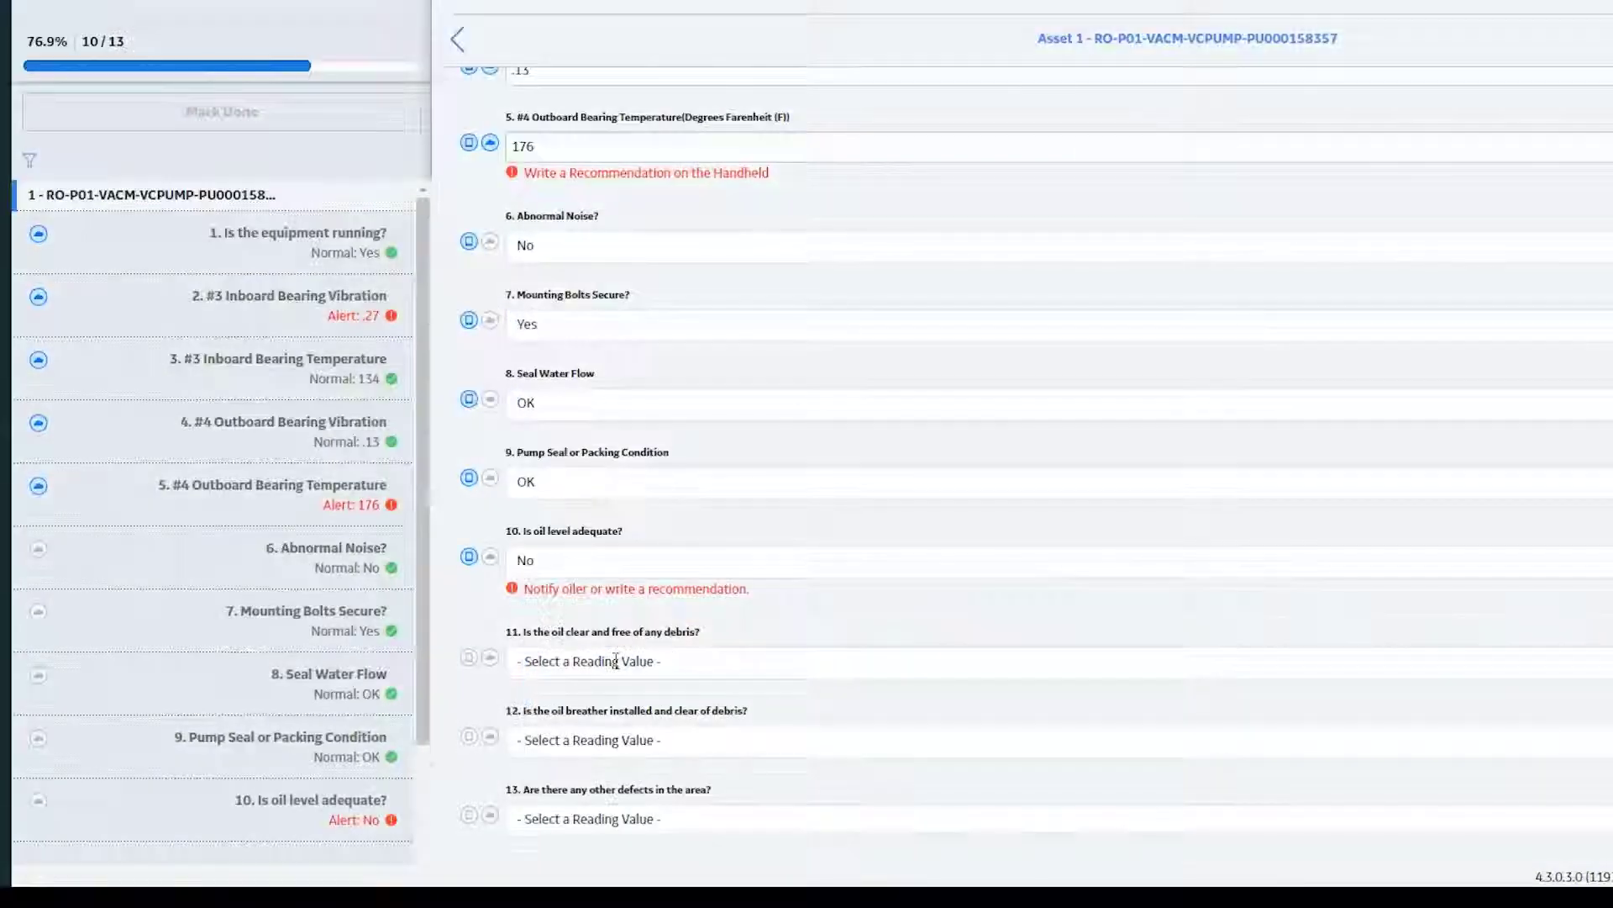
pyautogui.click(608, 661)
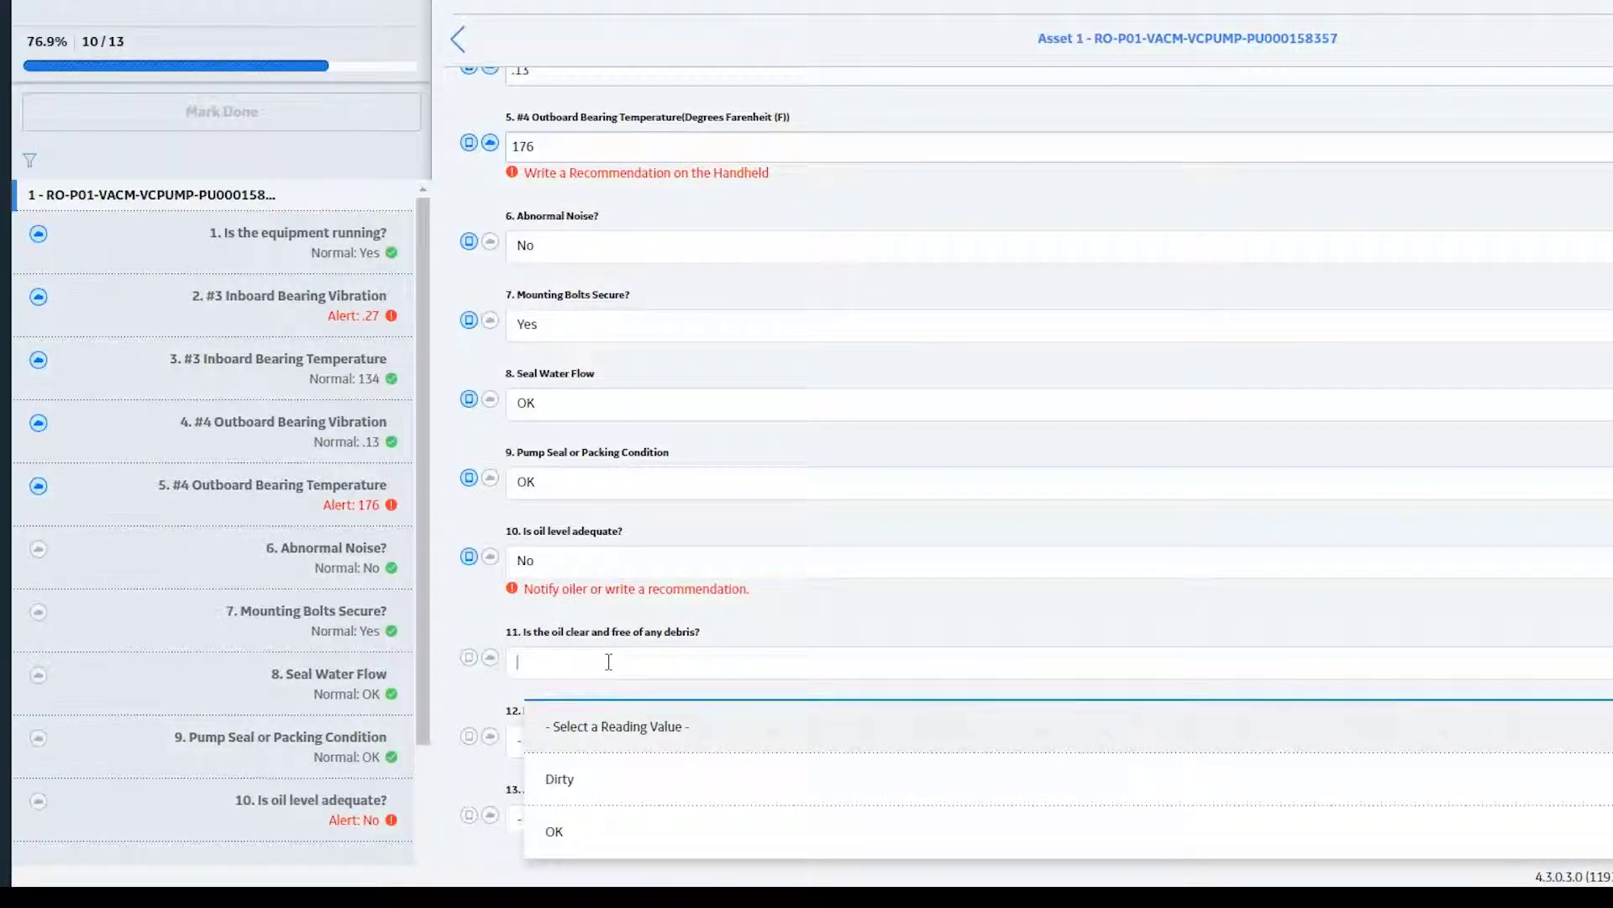
pyautogui.click(559, 779)
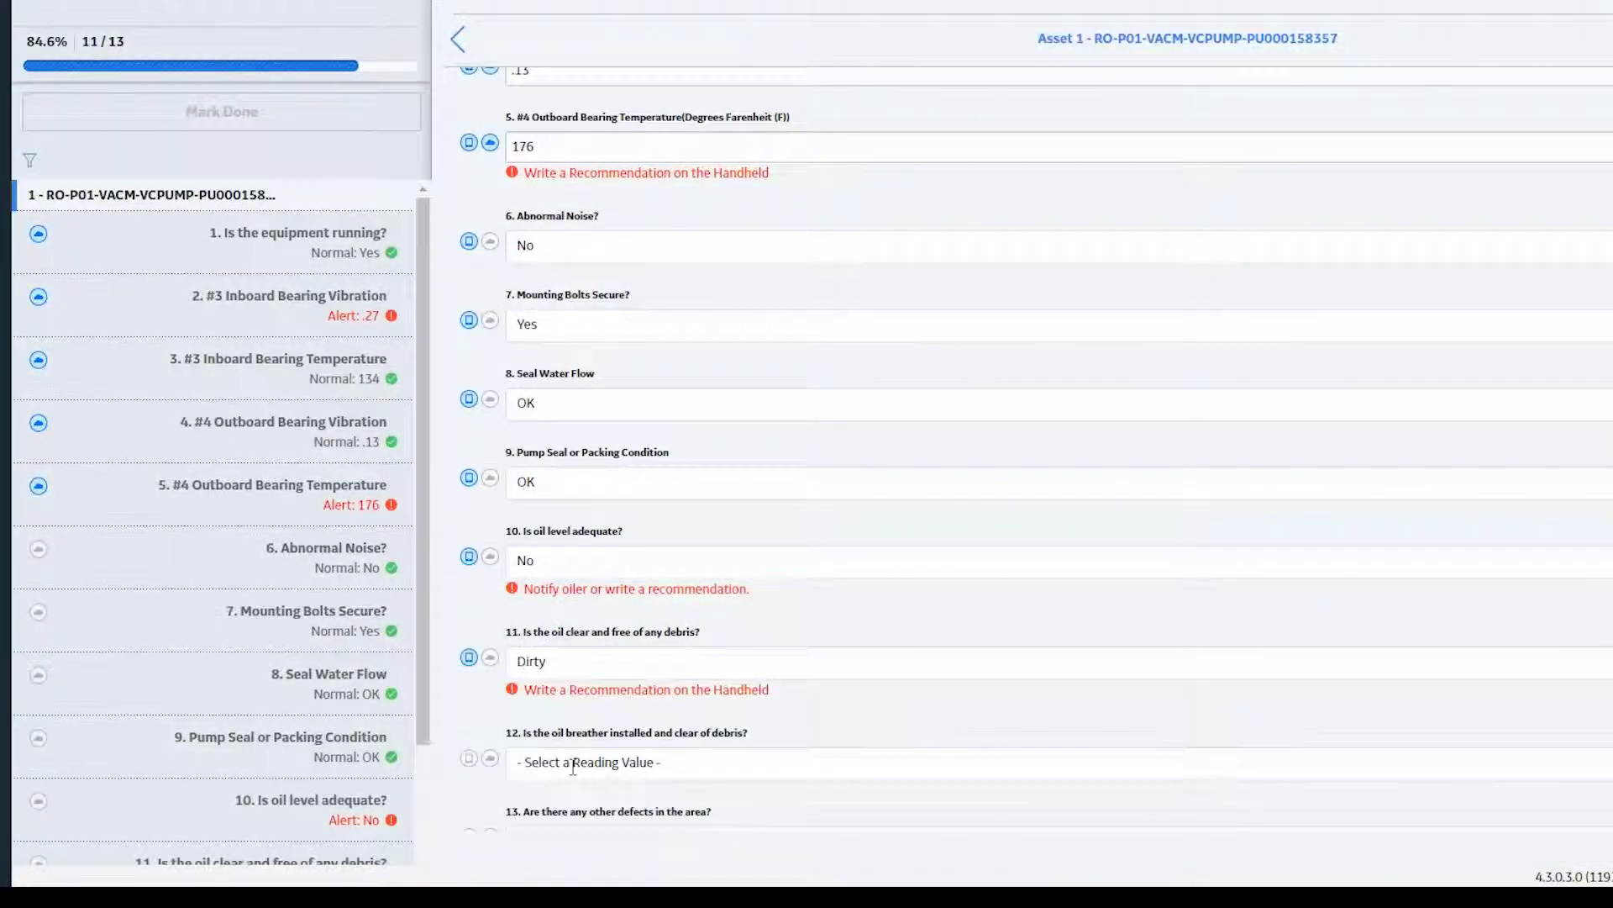
pyautogui.click(580, 761)
pyautogui.click(572, 728)
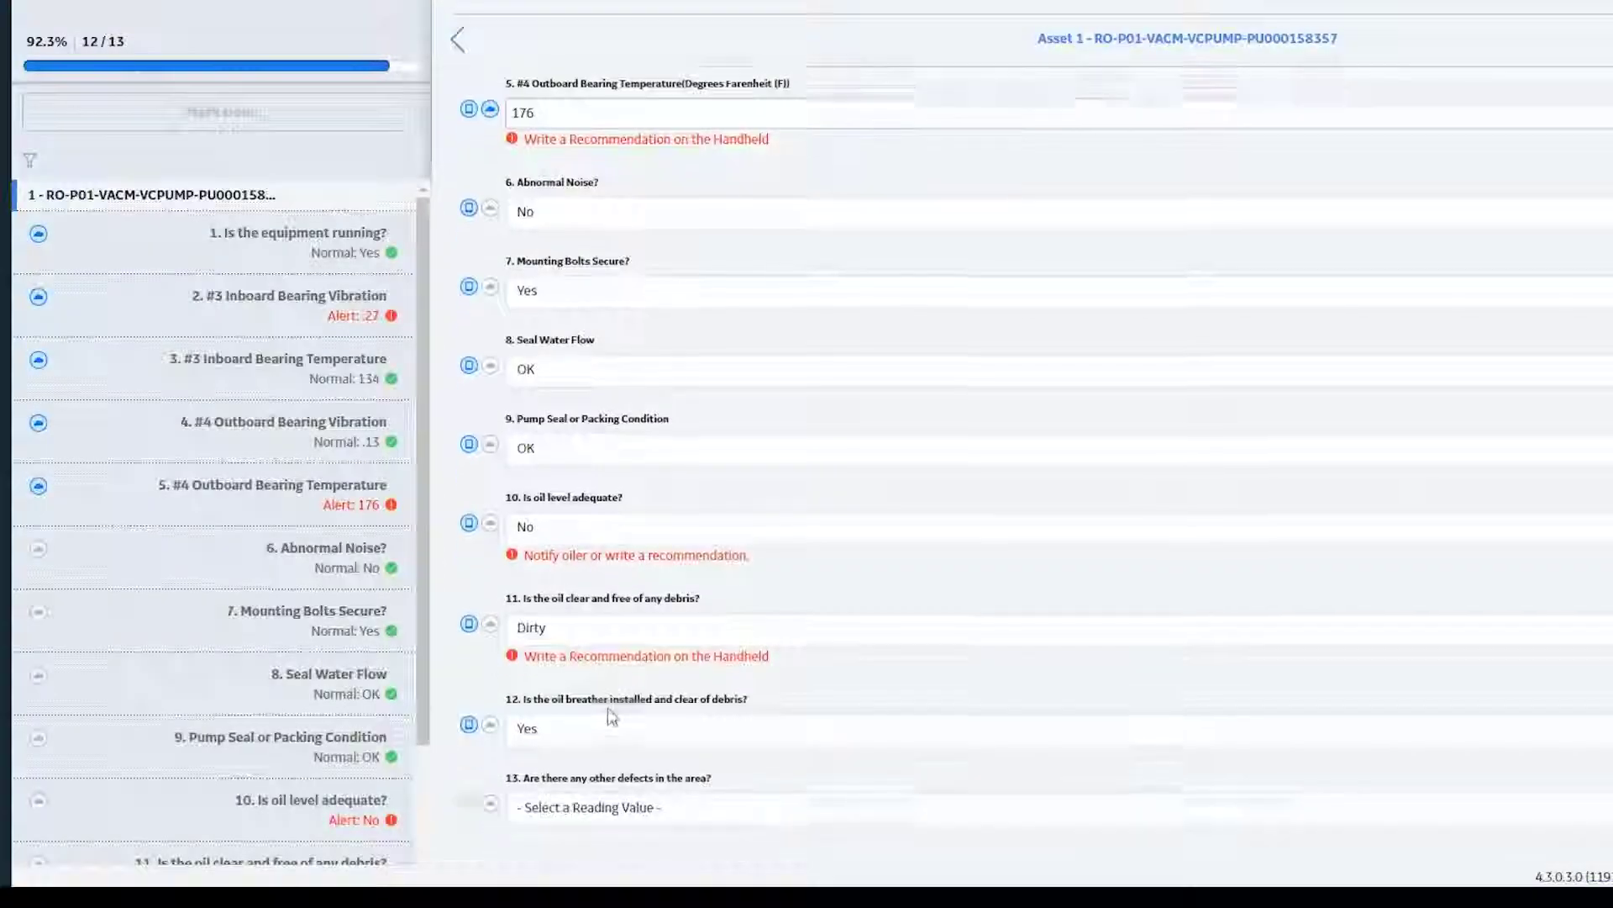
pyautogui.click(568, 802)
pyautogui.click(569, 743)
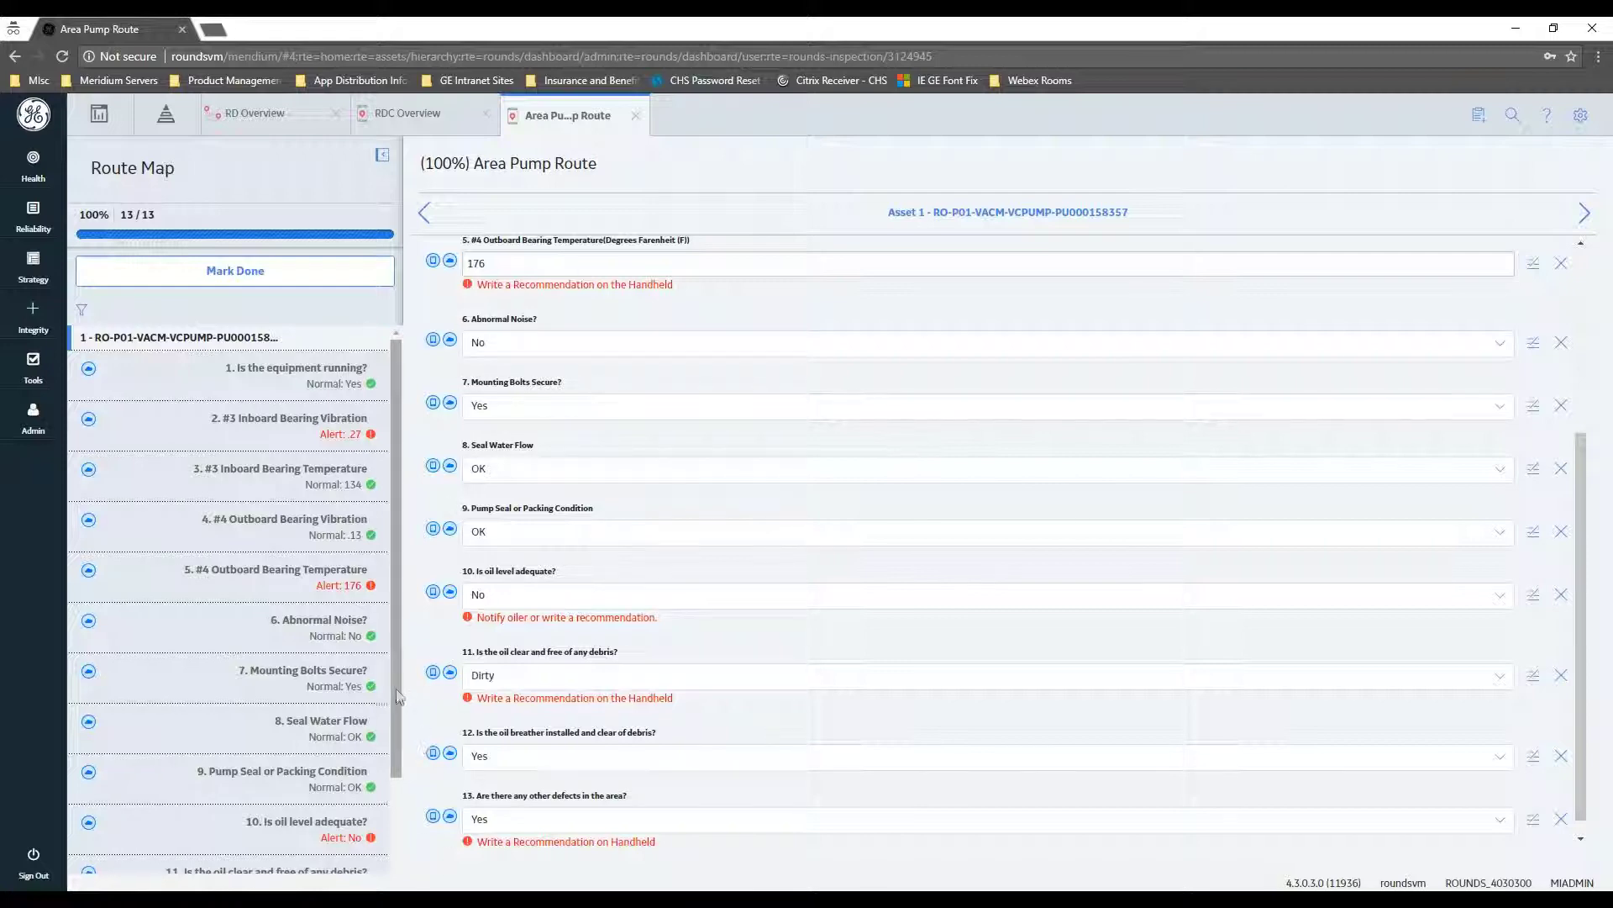
# Step: Scroll the Route Map down and back up to confirm all 13 checks hold readings
pyautogui.scroll(-3, 402, 815)
pyautogui.scroll(3, 404, 813)
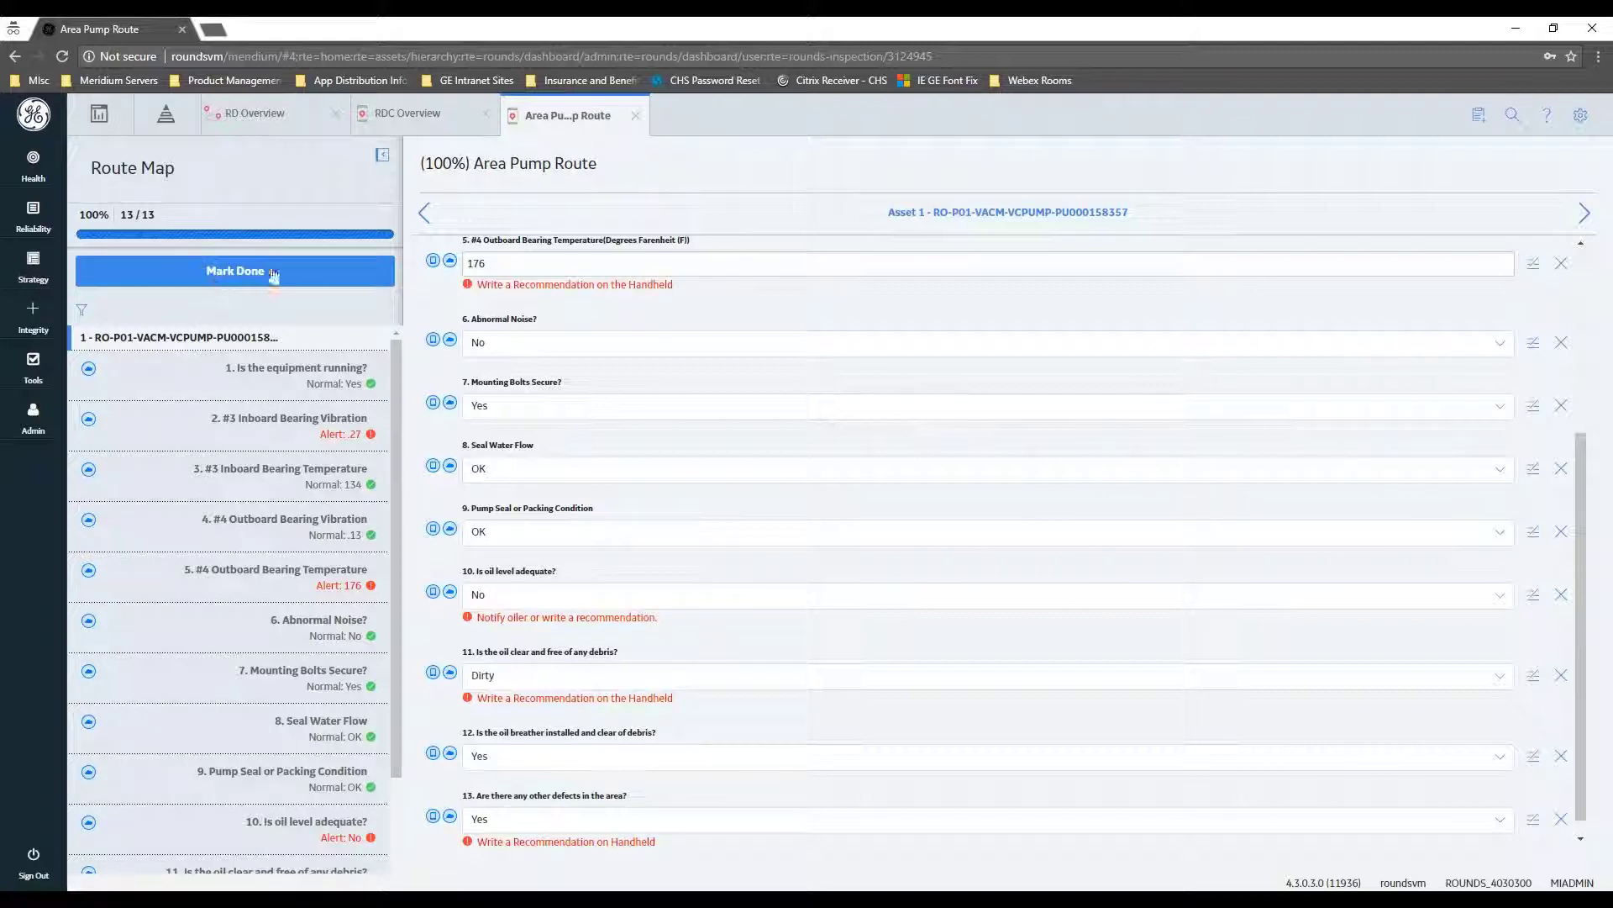
# Step: Enter the completion comment 'This route is complete' in Mark Route Done and confirm it
pyautogui.click(235, 274)
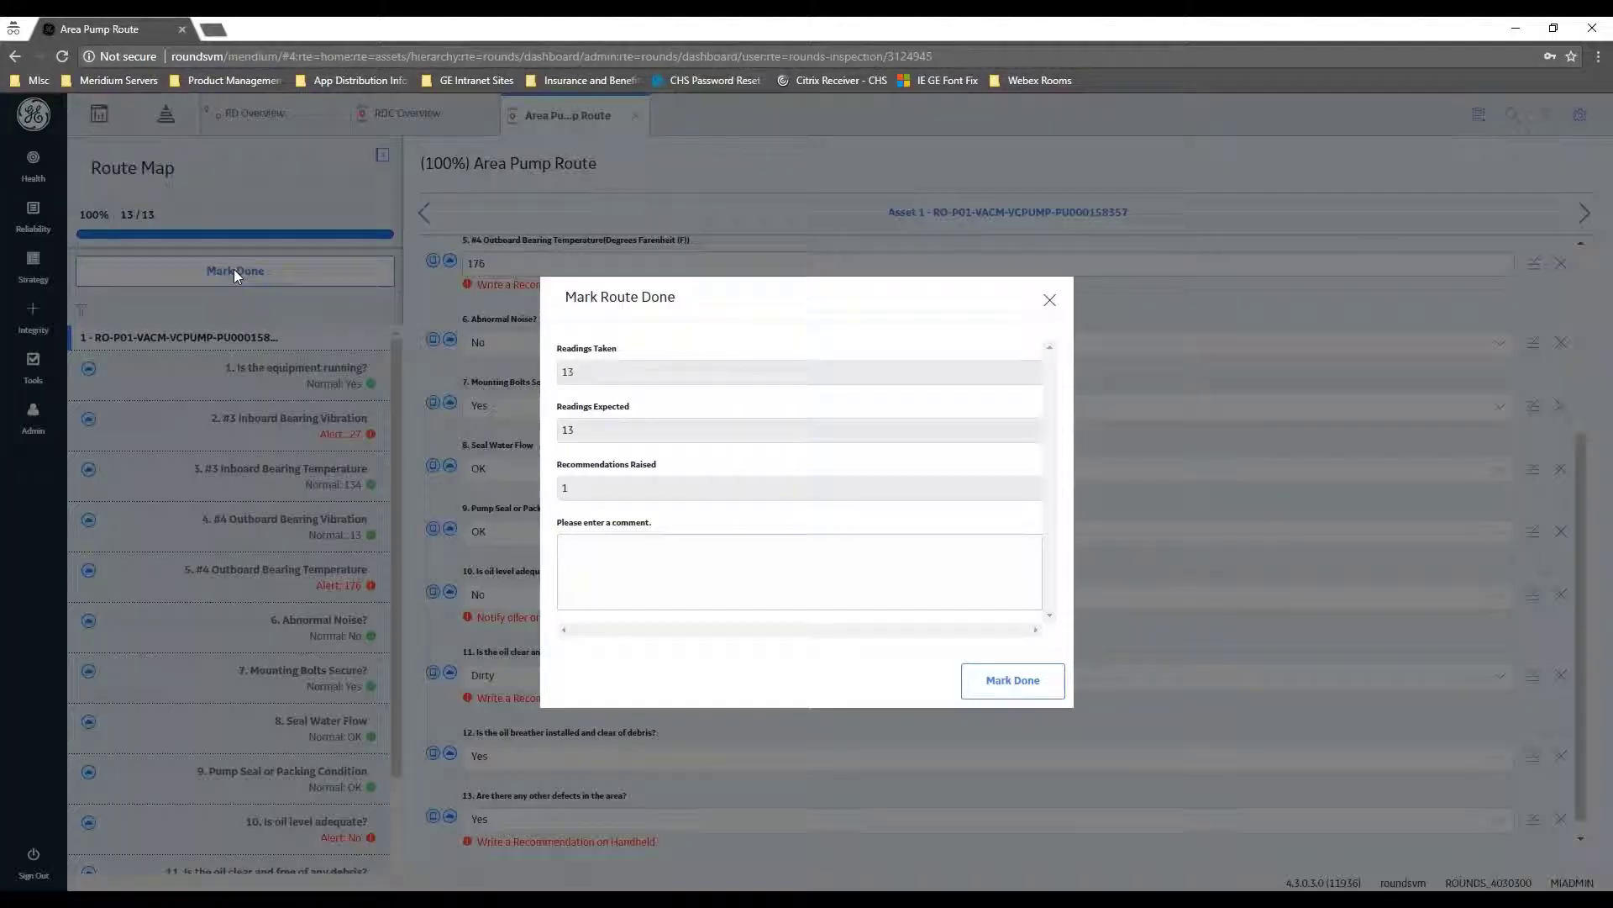
pyautogui.click(702, 568)
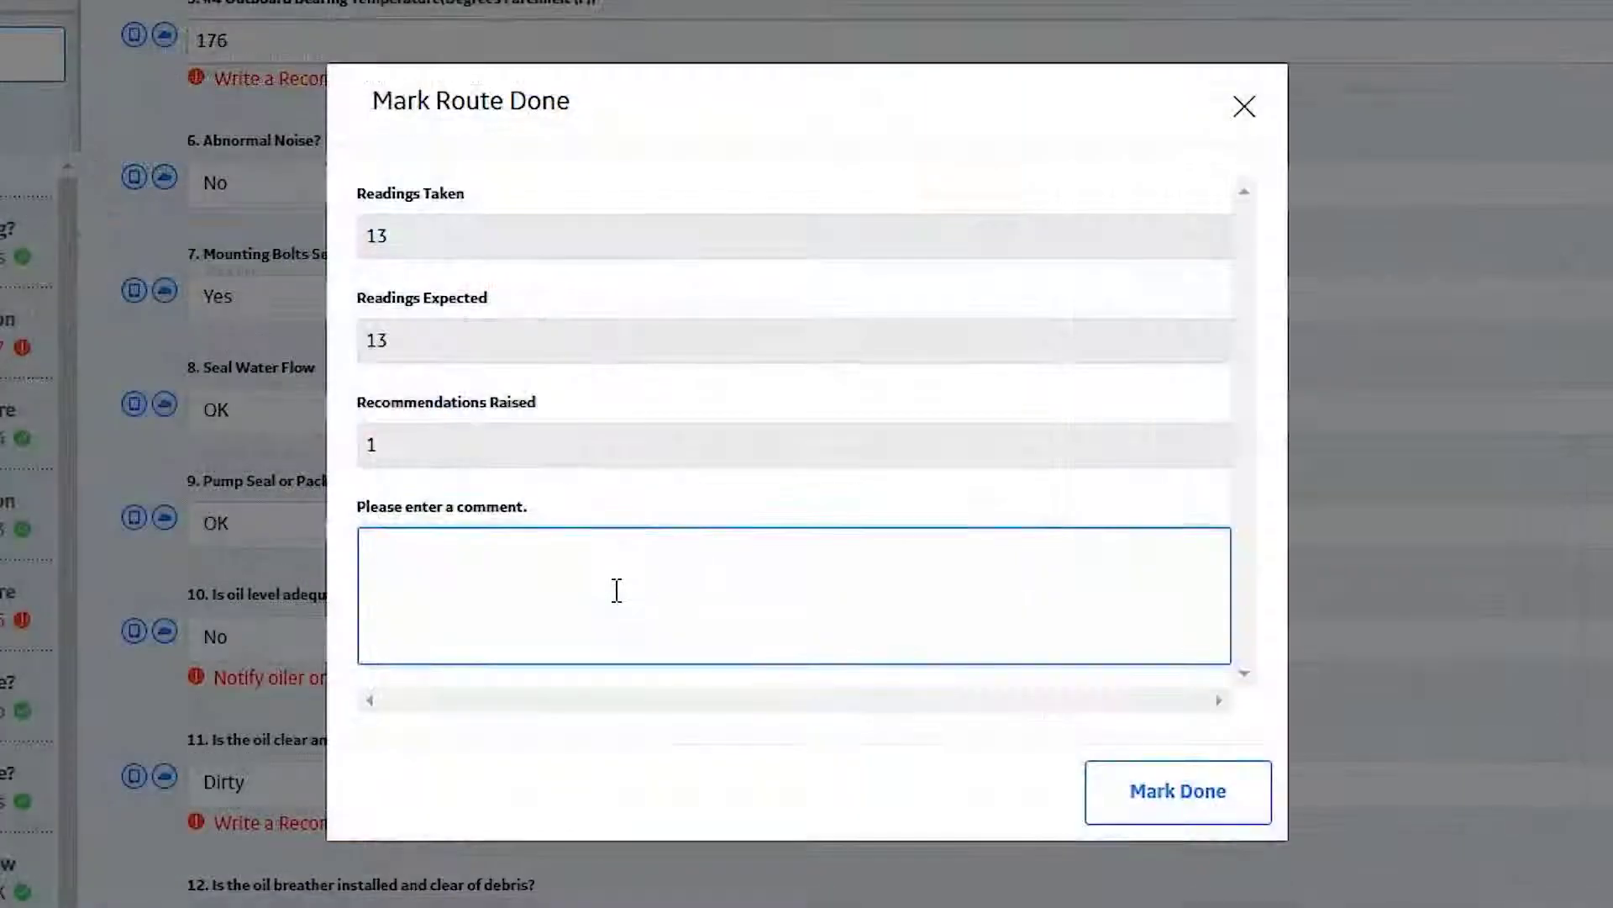
pyautogui.write('This r')
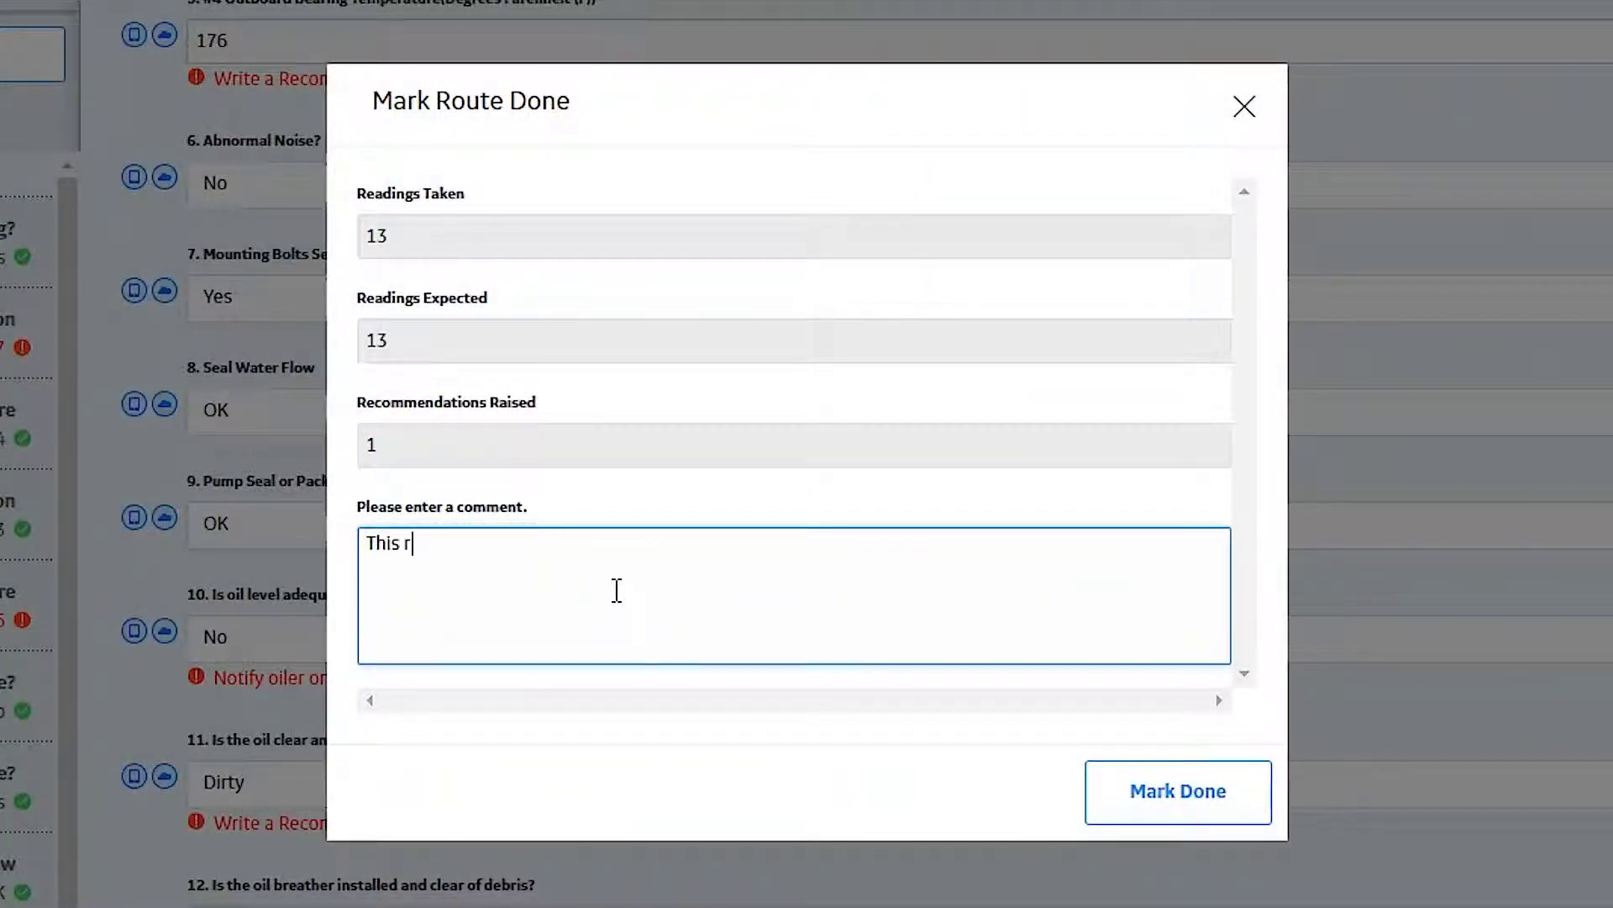
pyautogui.write('oute is complete')
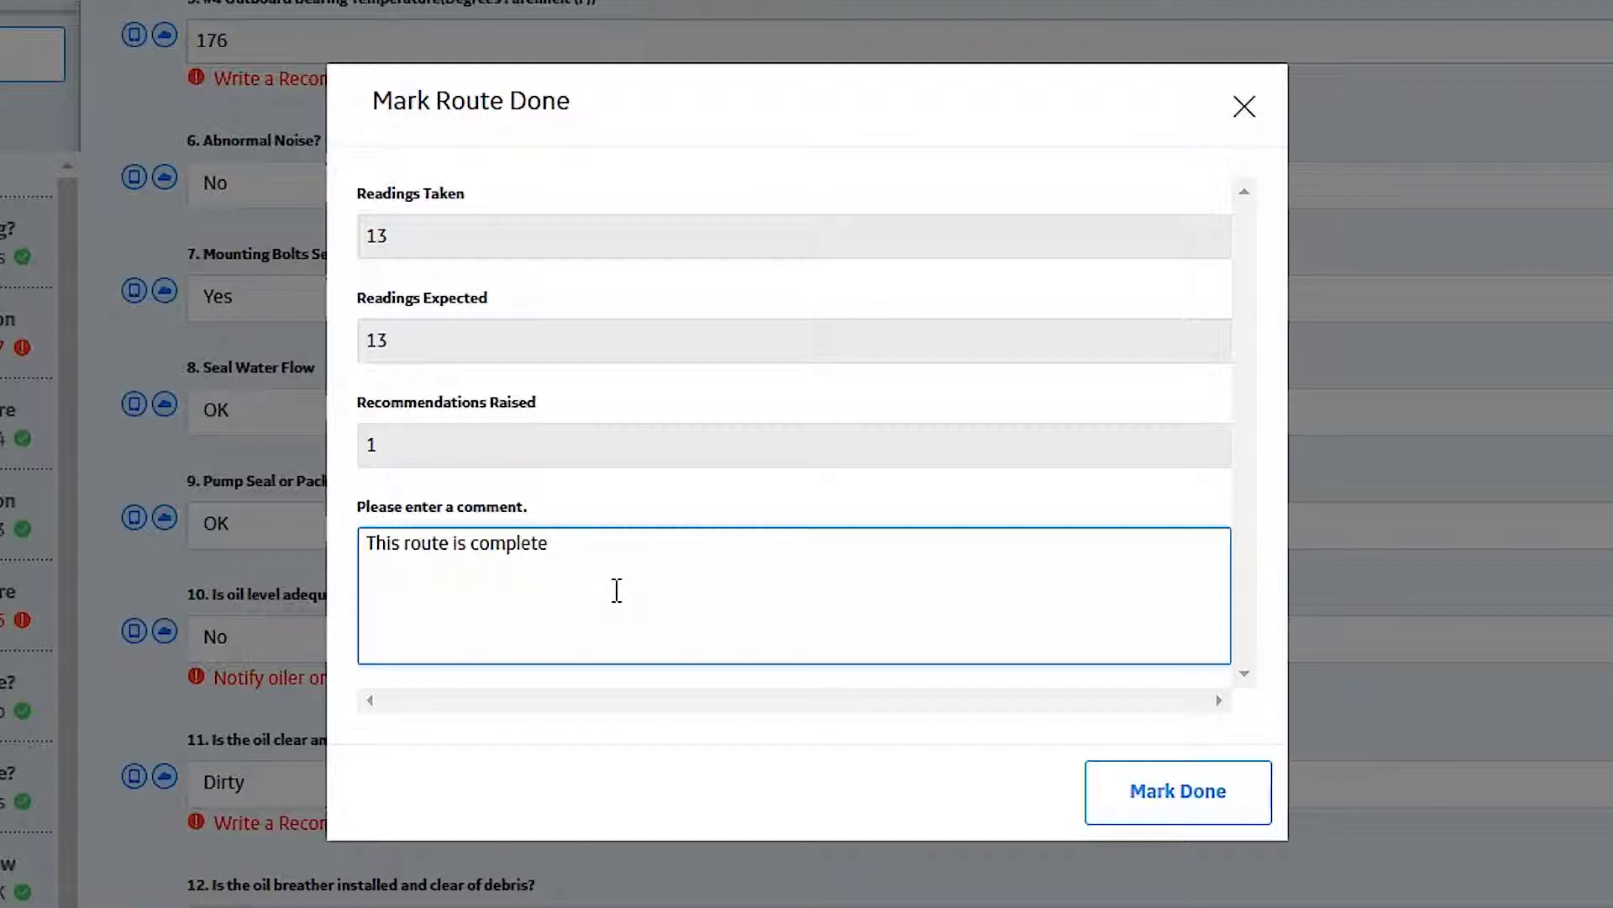
pyautogui.click(1202, 797)
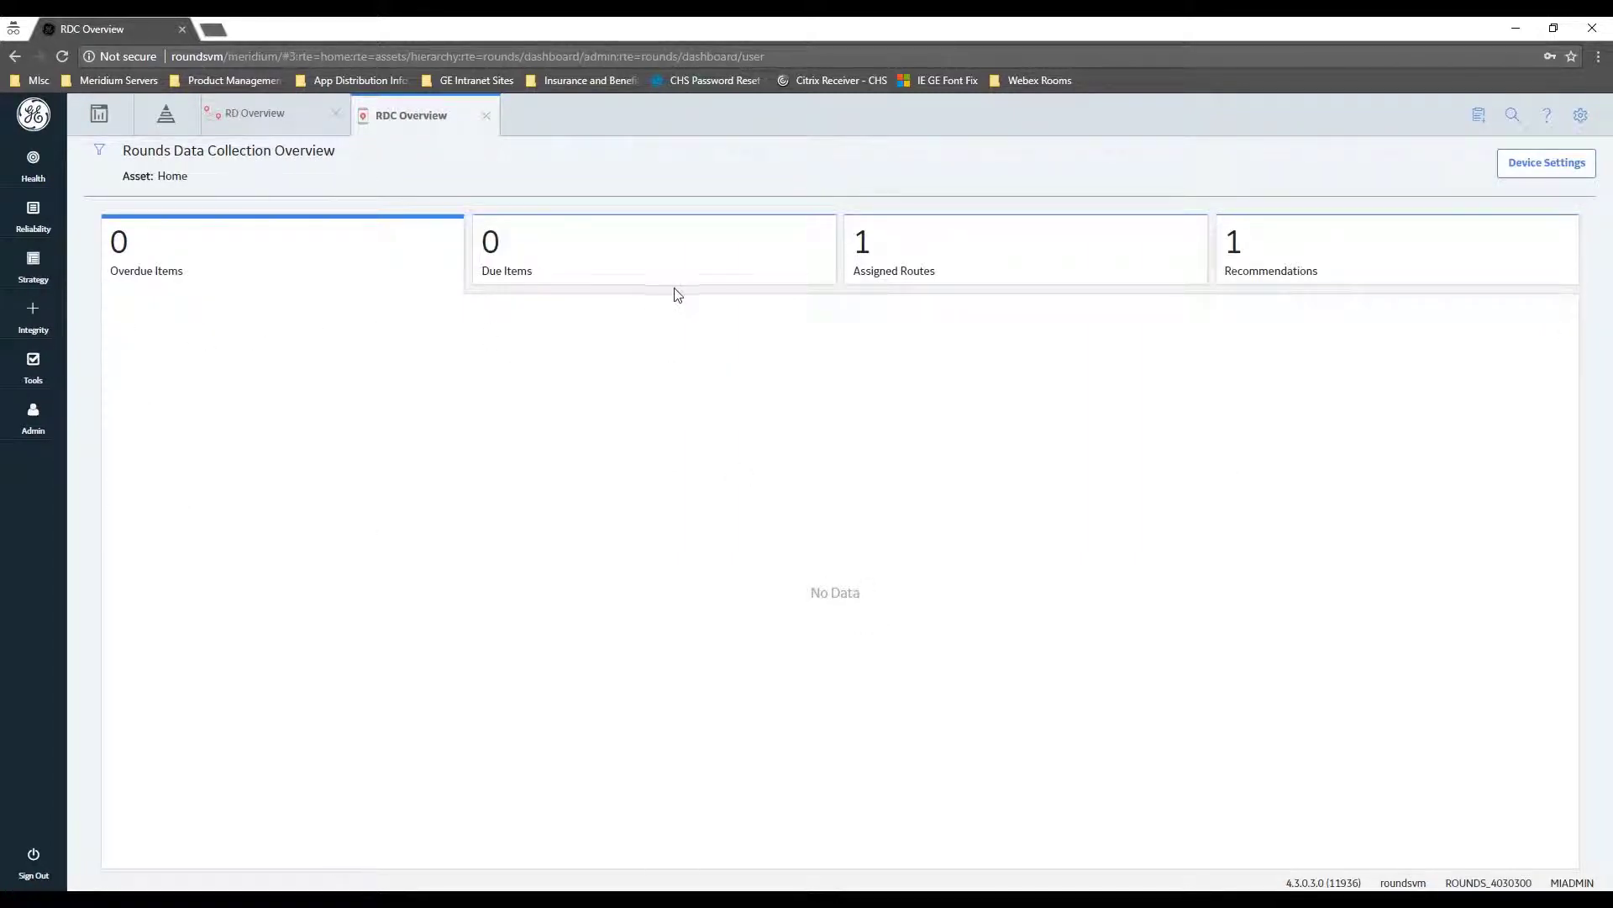
# Step: Open the Assigned Routes tile to list the Area Pump Route
pyautogui.click(1012, 267)
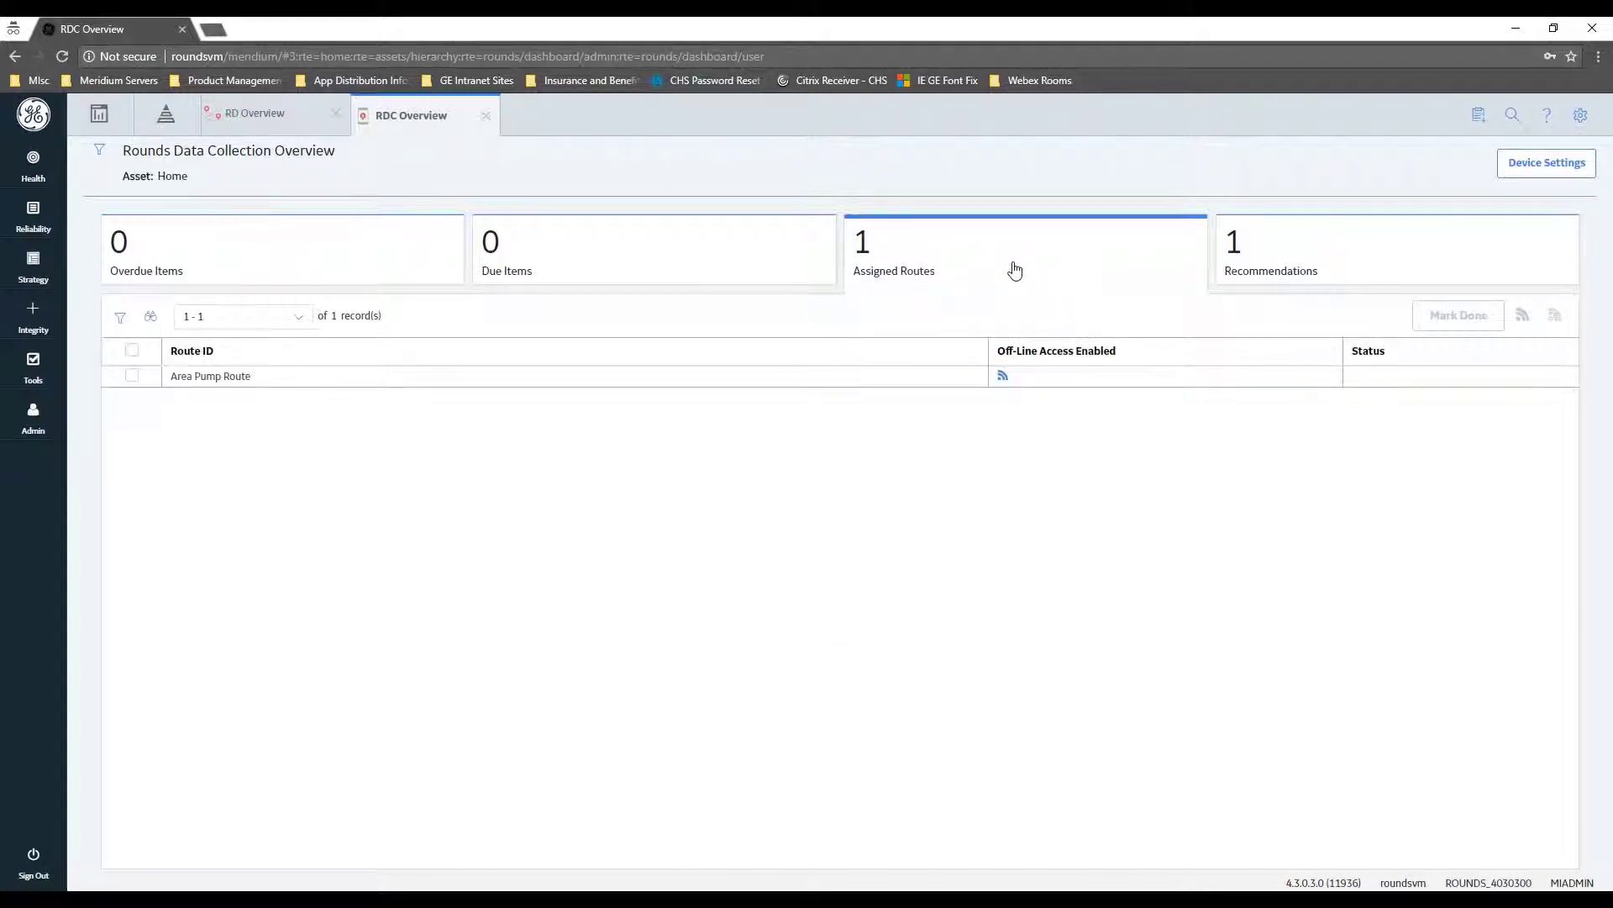